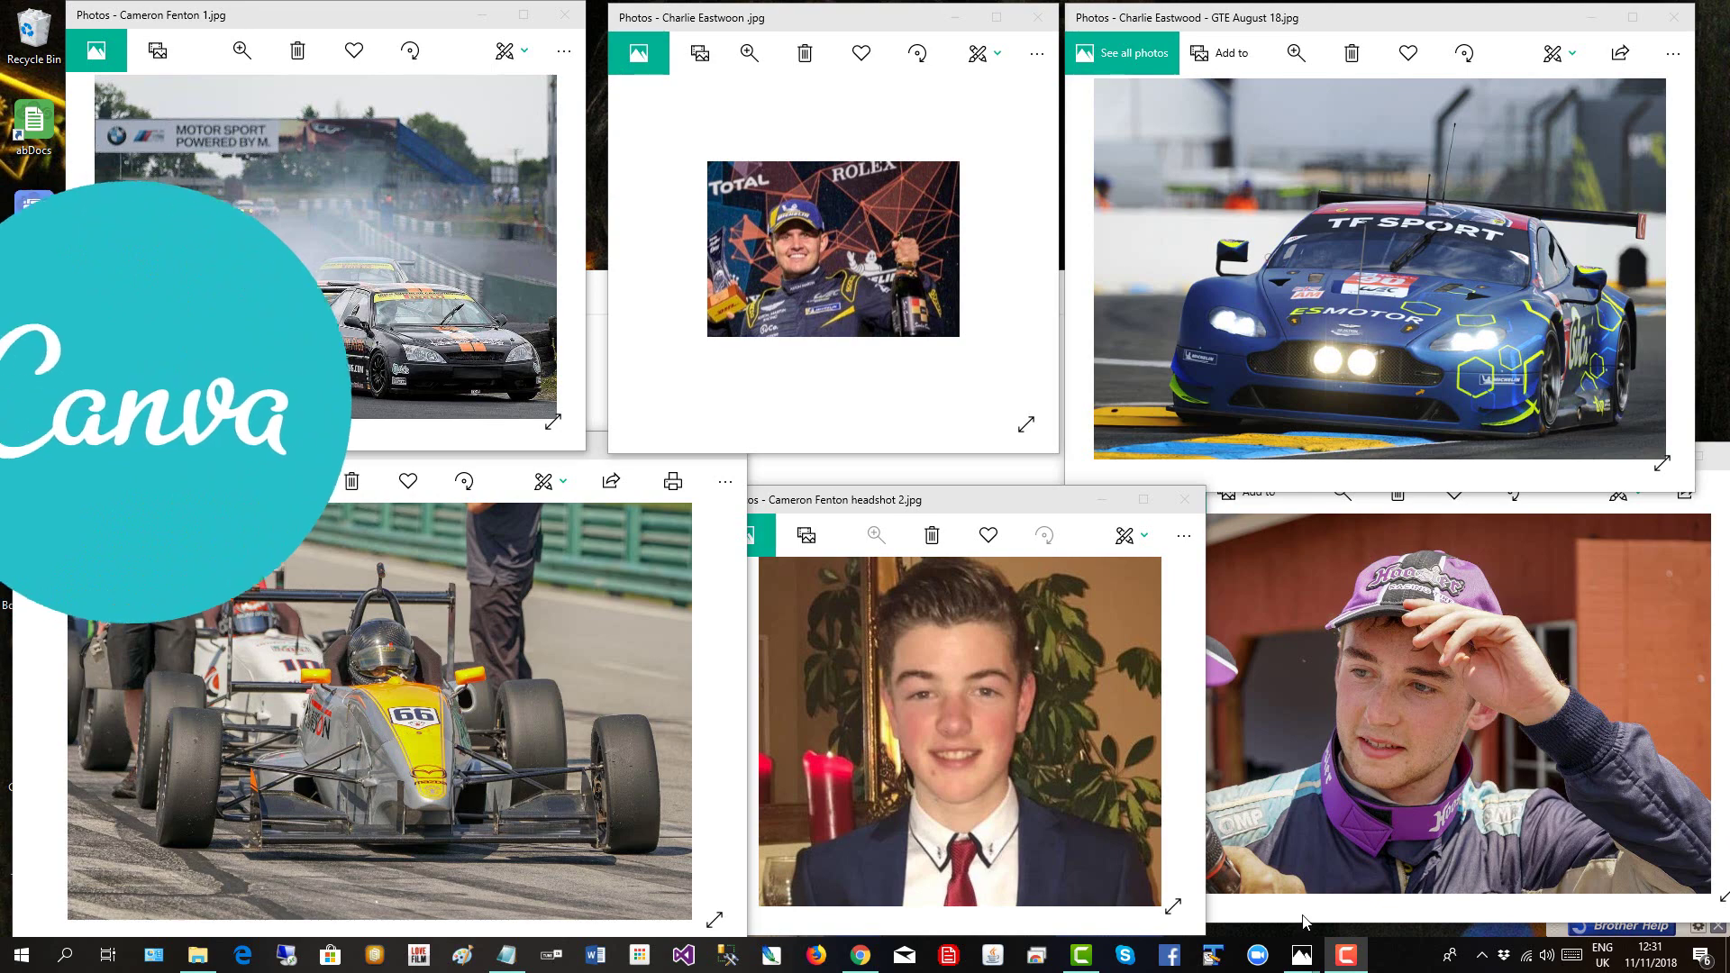
- Bring up the window with the finished six-panel composite image for reference
mouse_move(1302, 955)
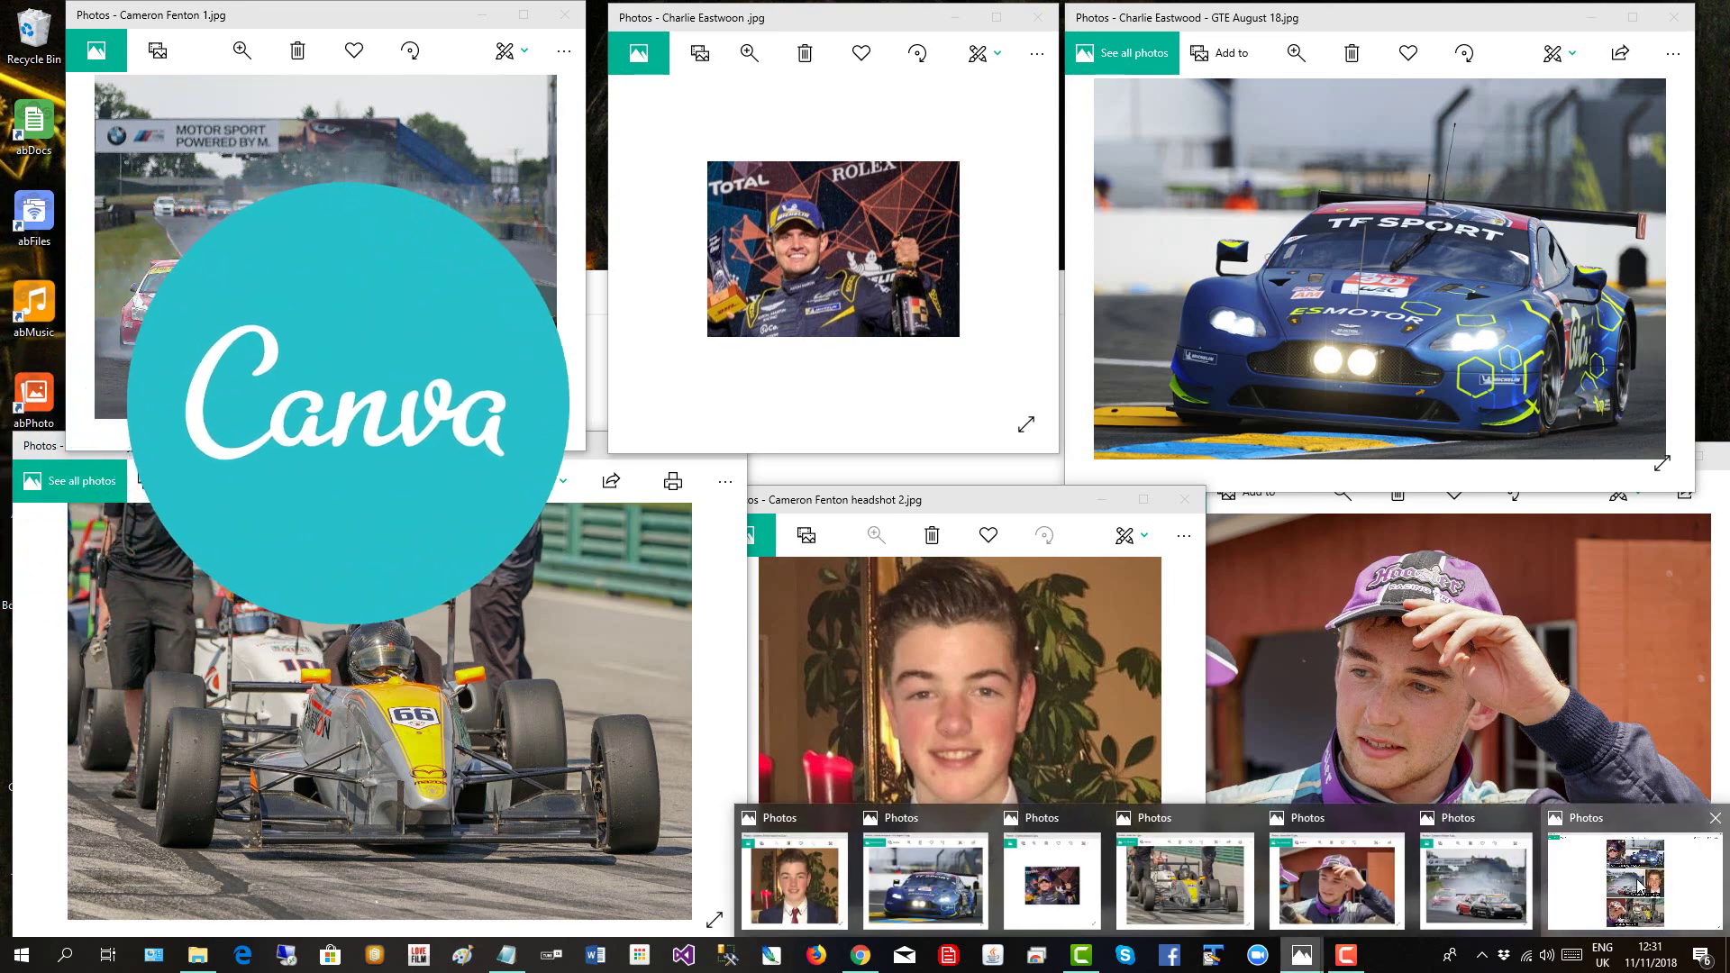
click(1572, 874)
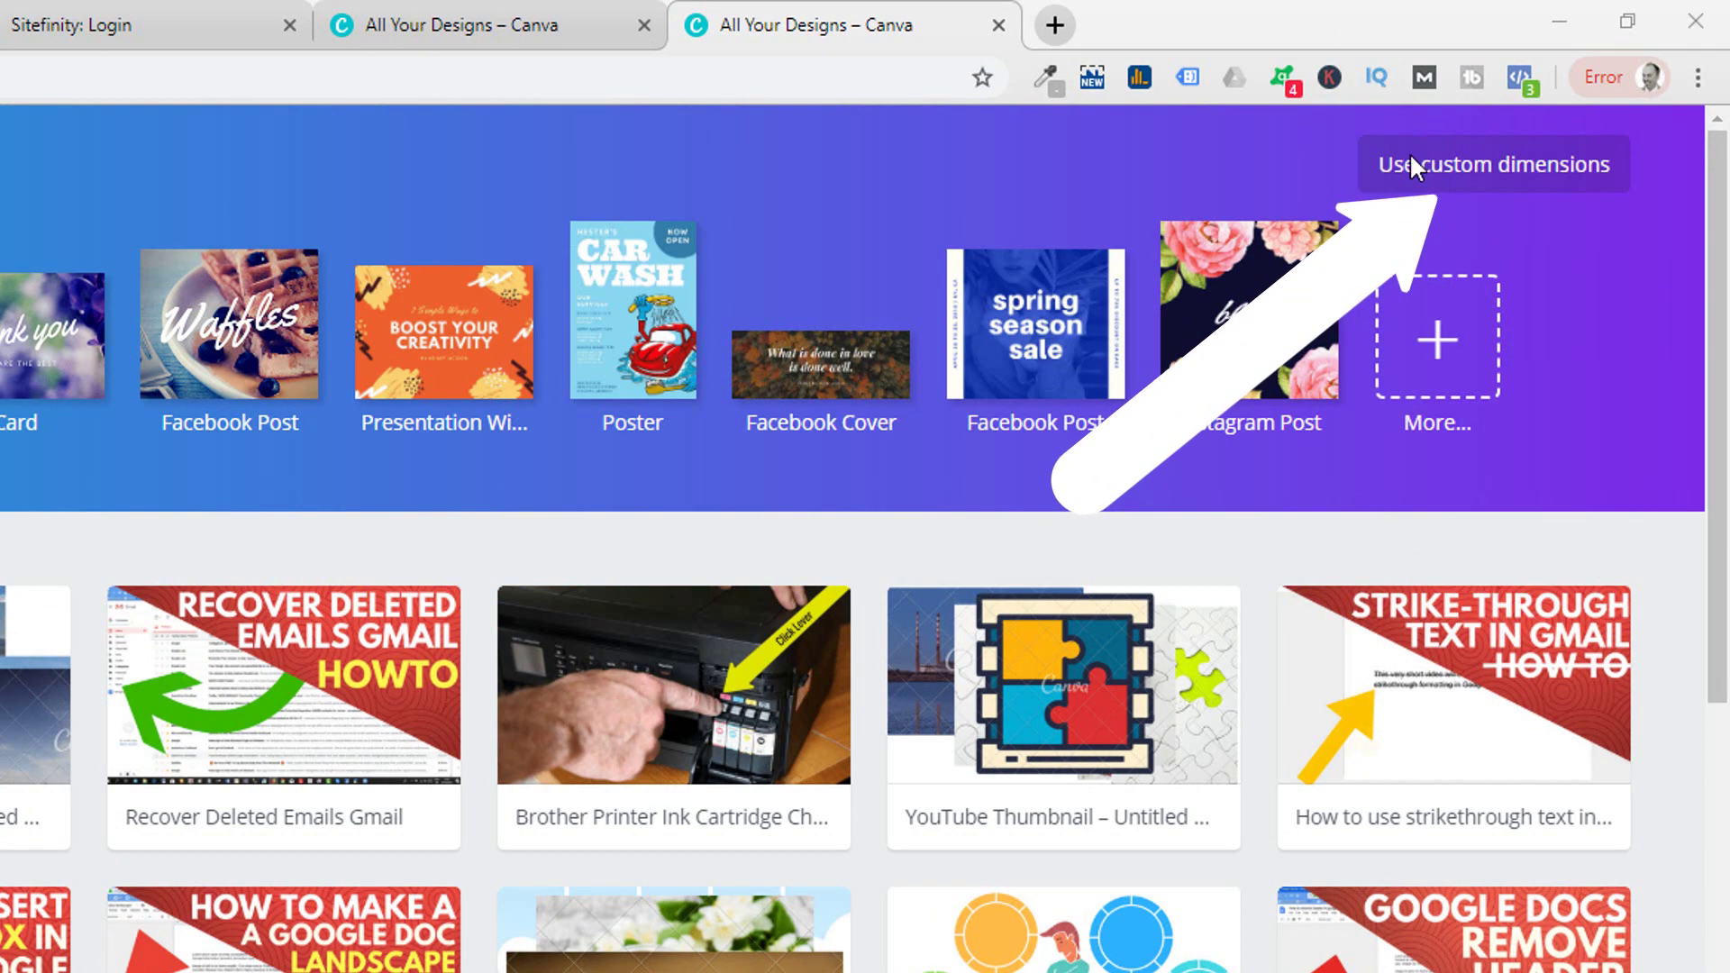
- Create a new blank design with custom dimensions of 800 × 1200 px
click(1460, 176)
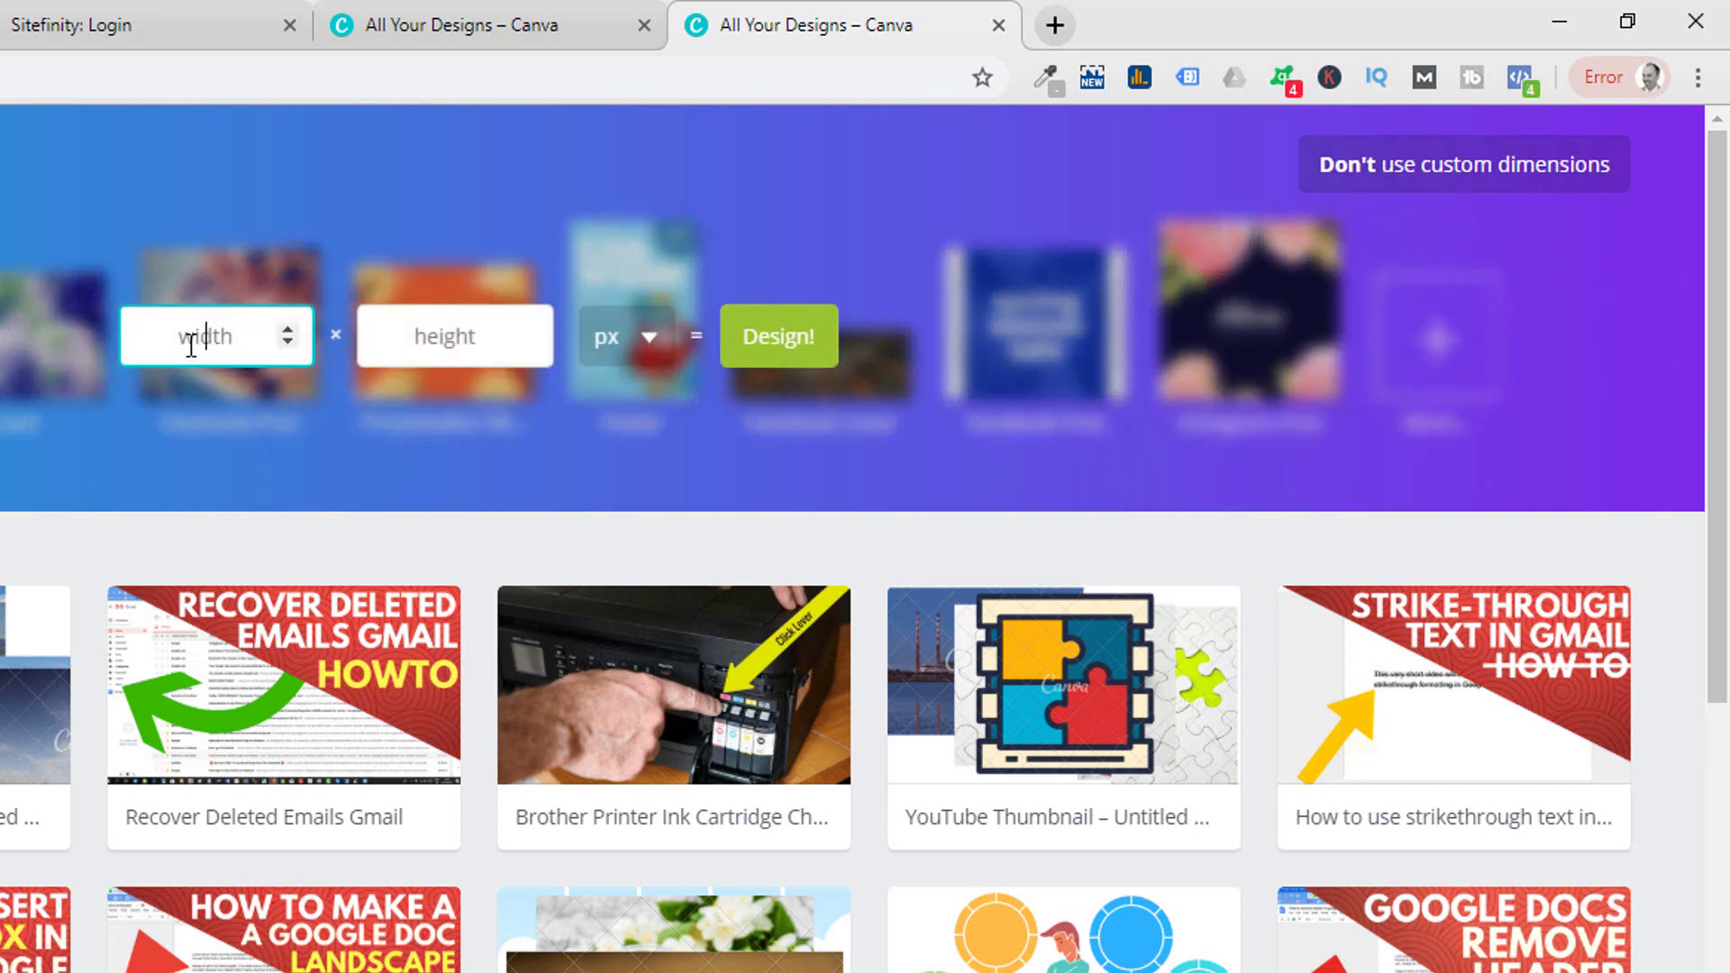
text(800)
click(425, 337)
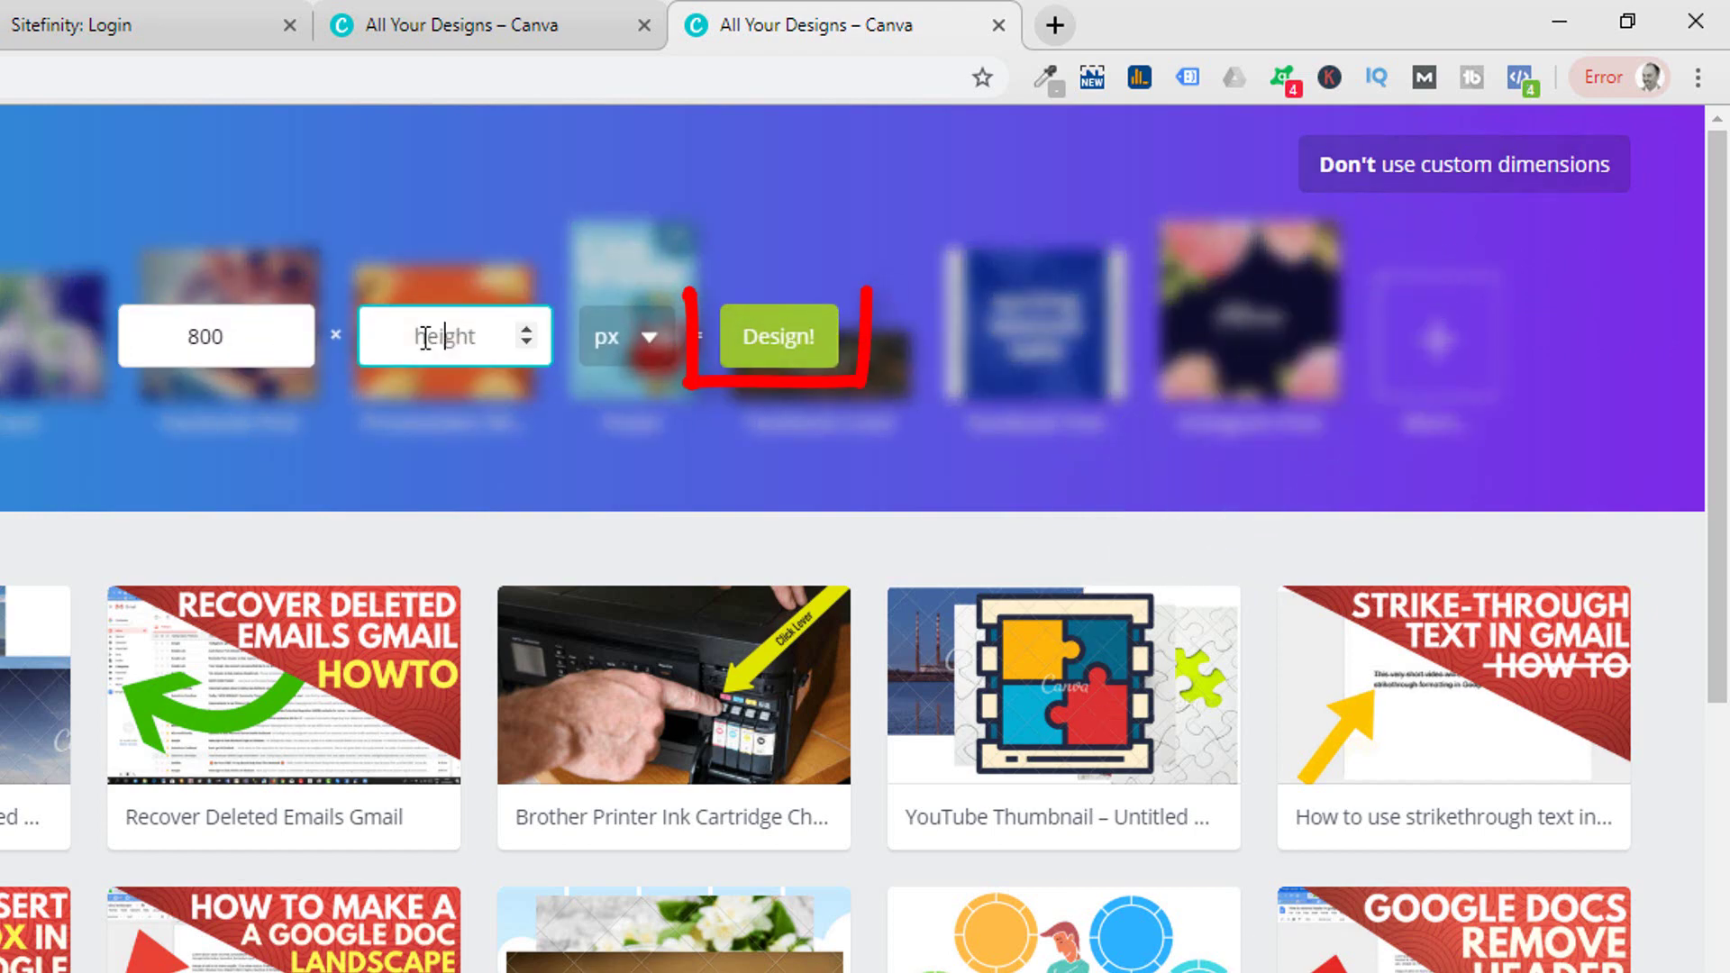
text(1200)
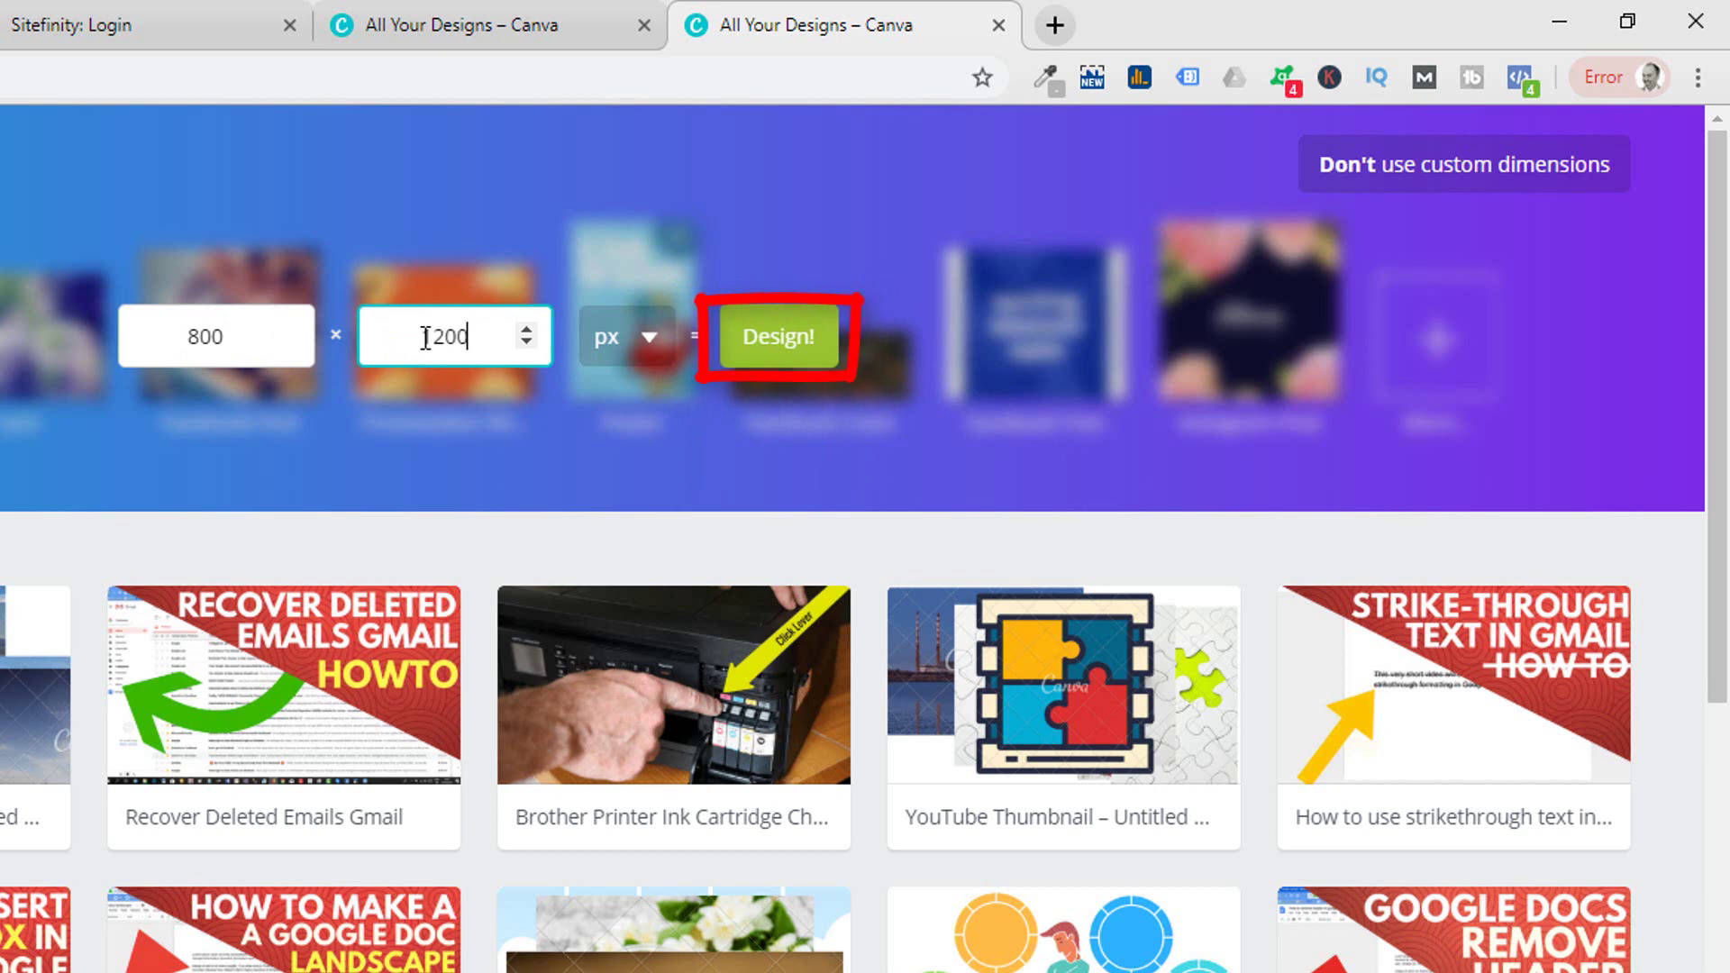
click(792, 342)
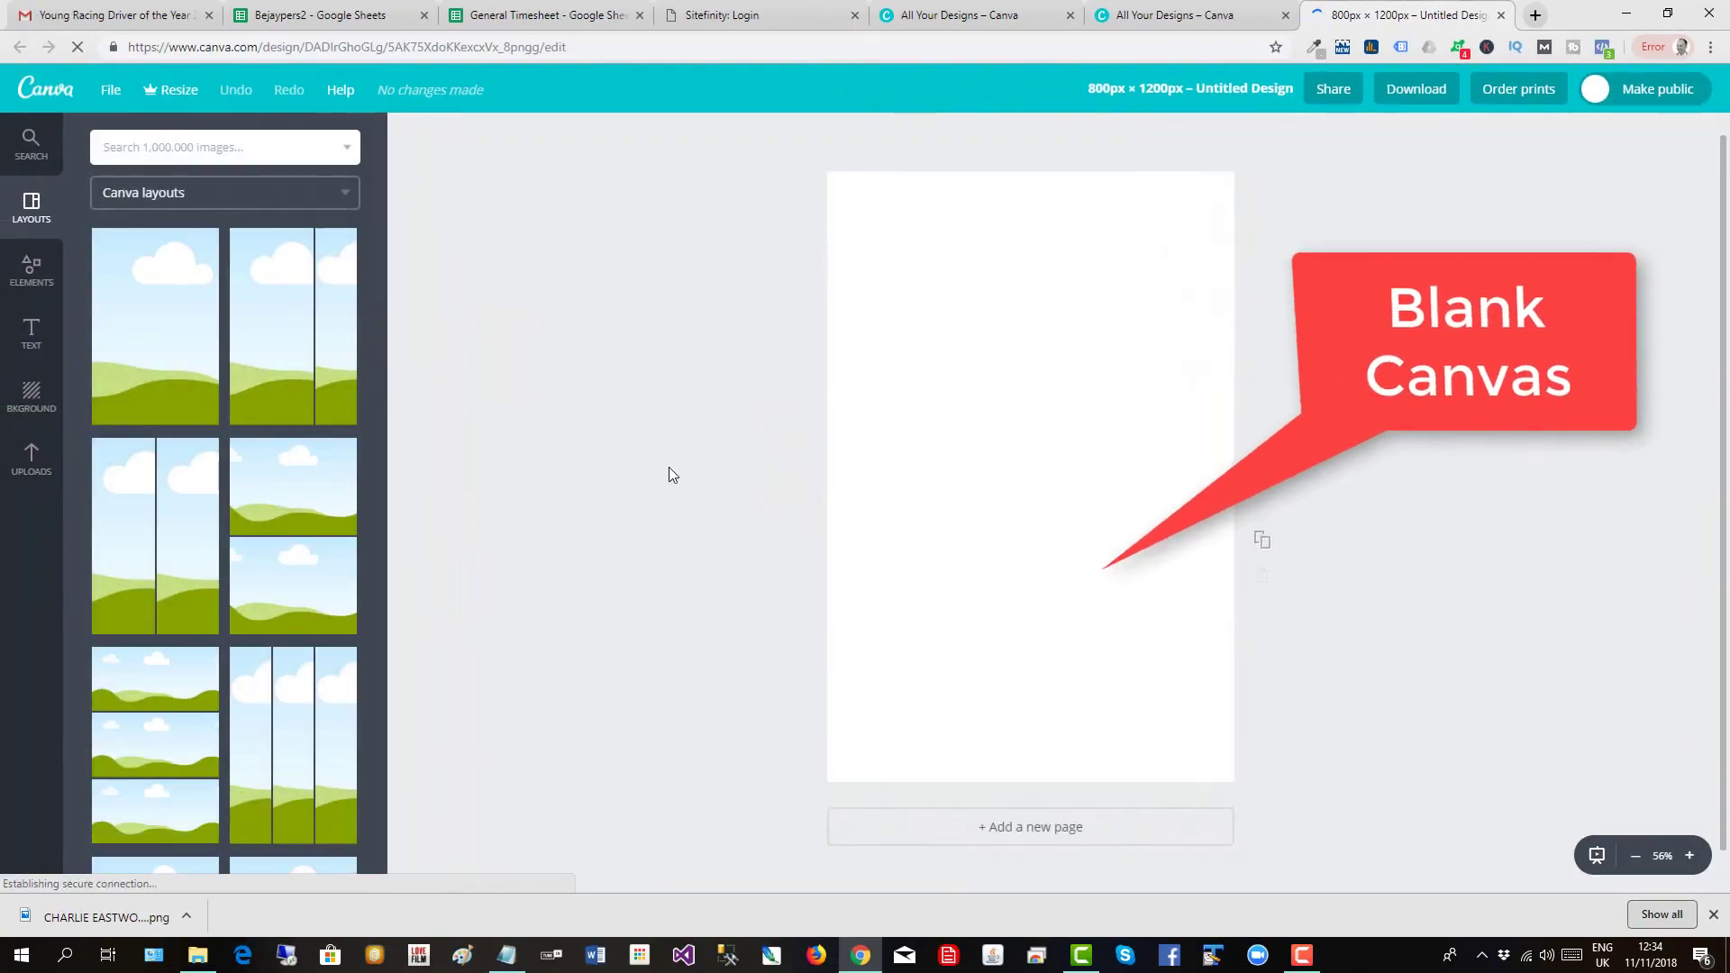
- Apply the six-panel layout with three rows of alternating narrow and wide panels to the blank page
click(31, 460)
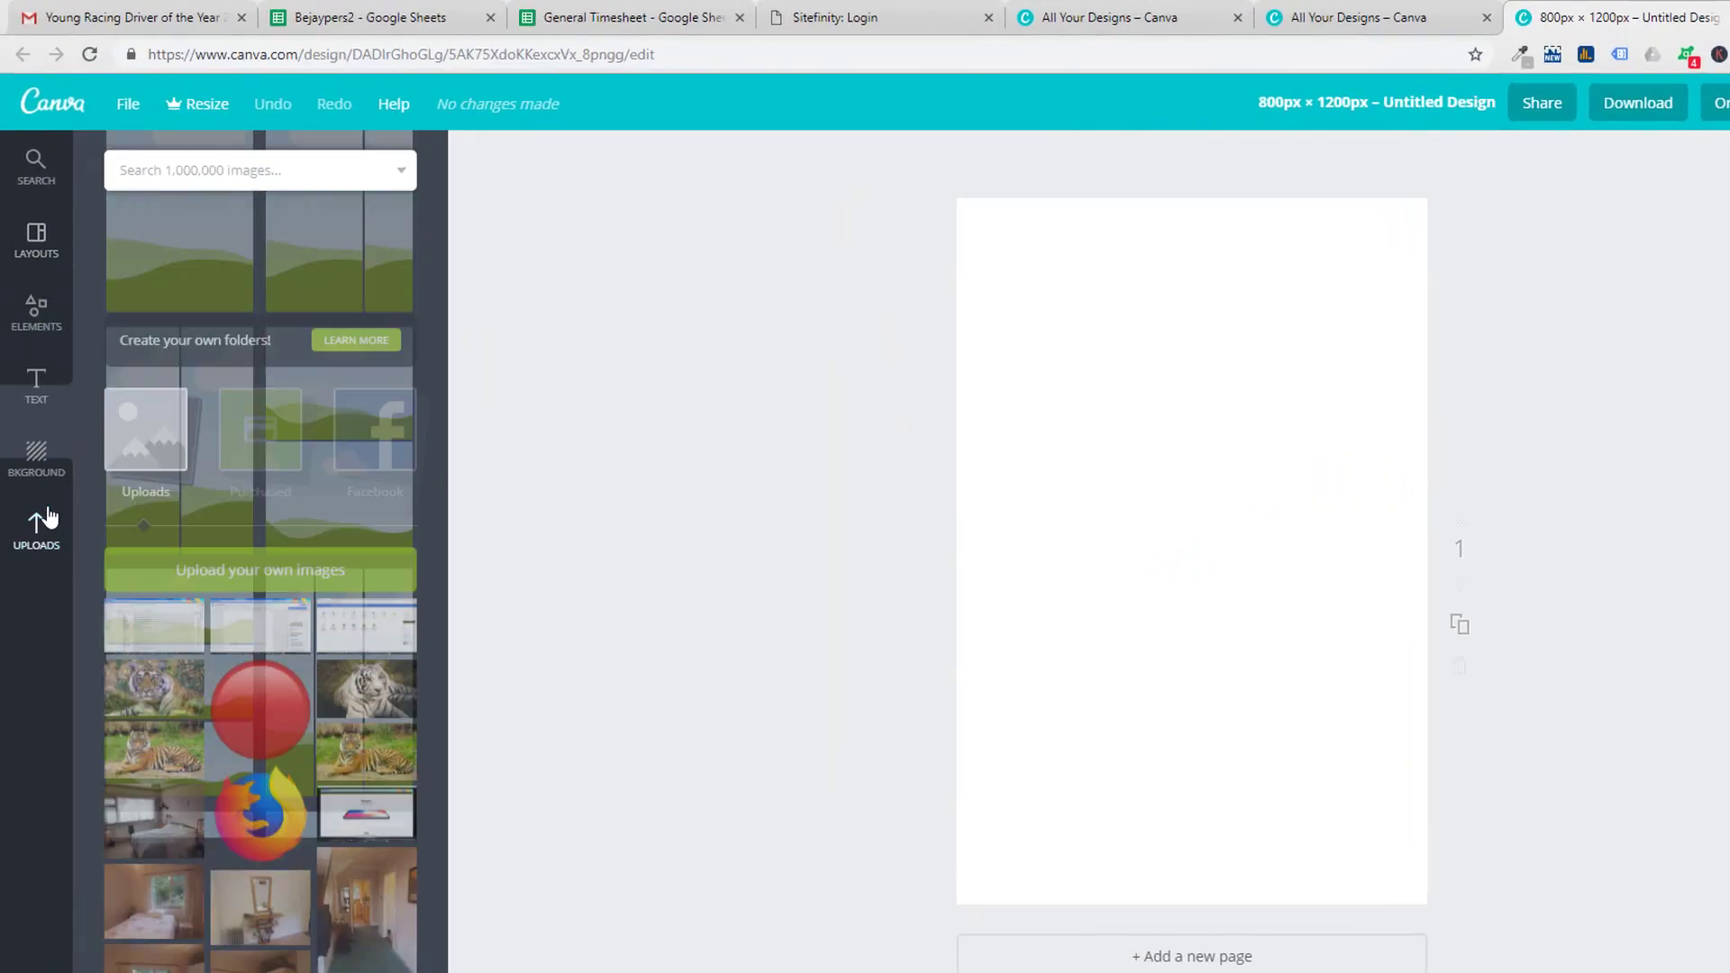
click(31, 266)
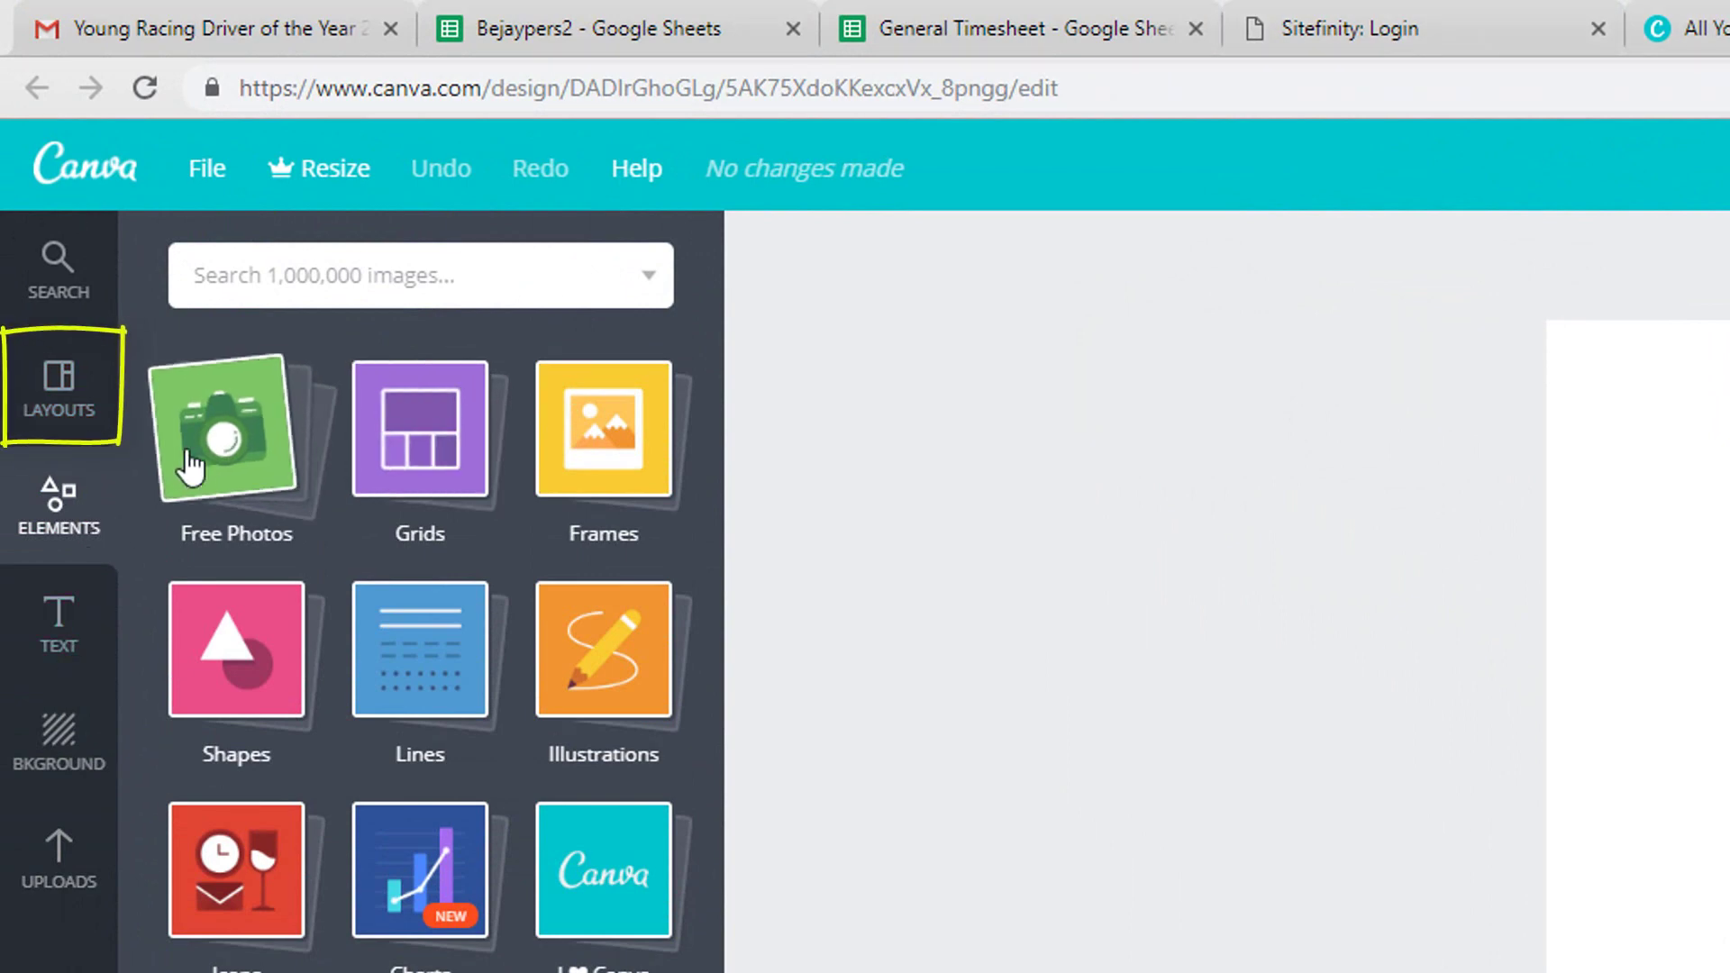
click(98, 417)
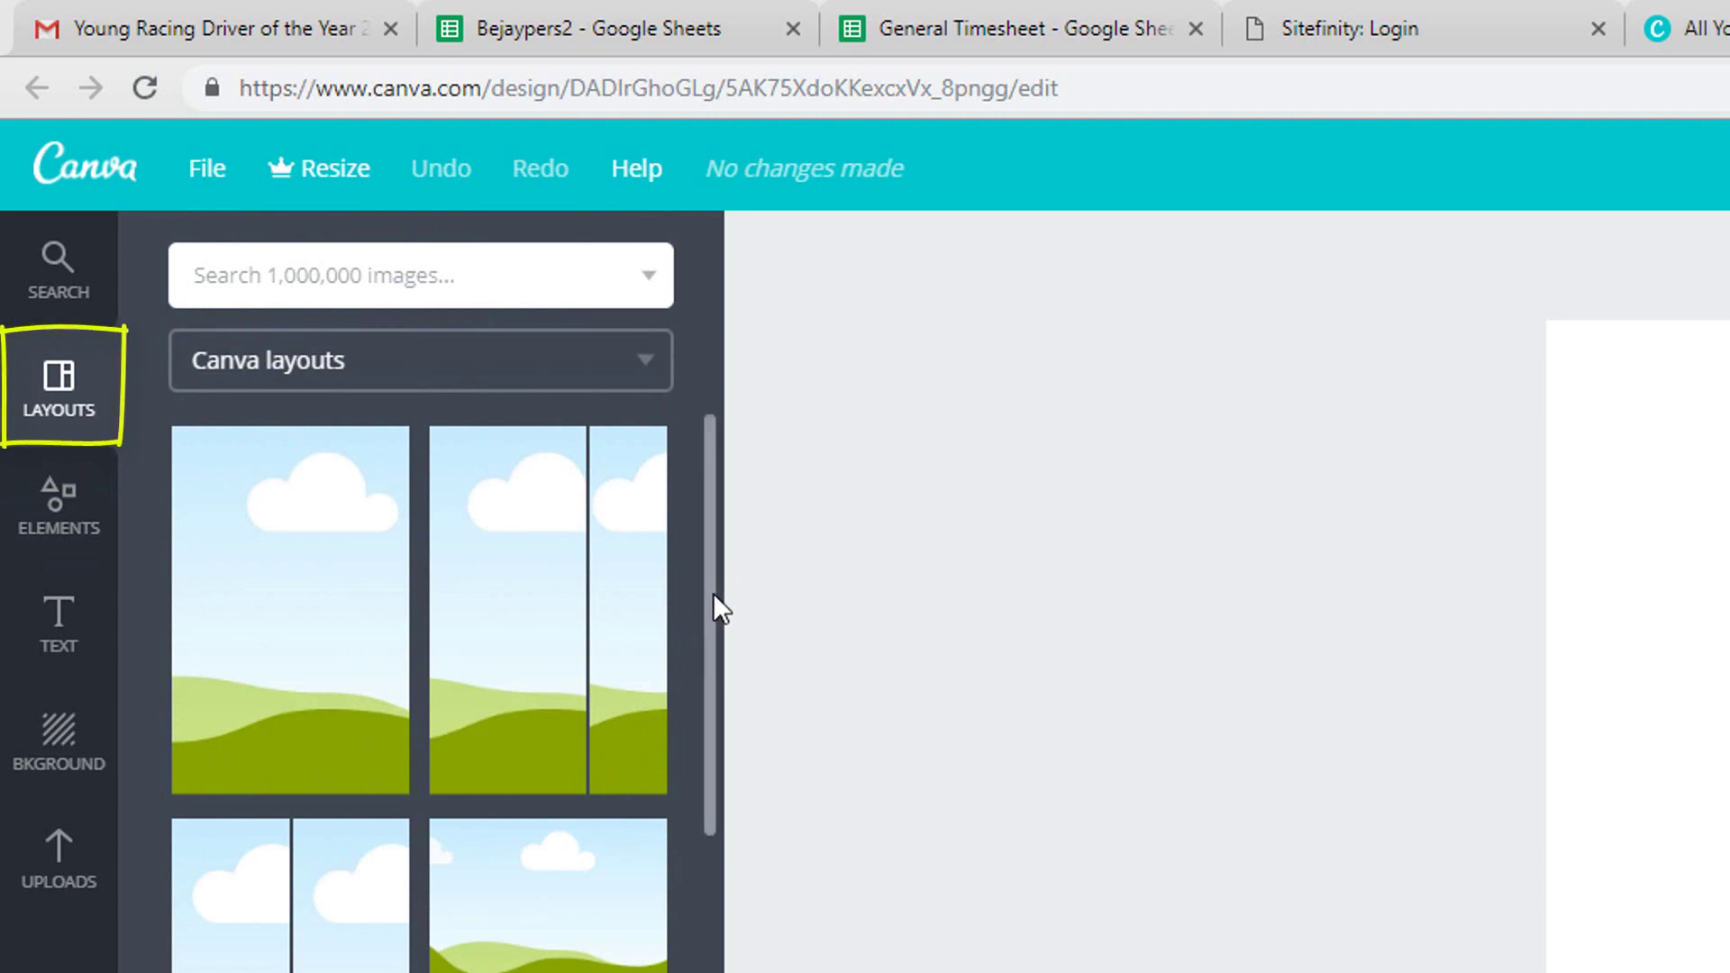
drag(712, 599, 694, 971)
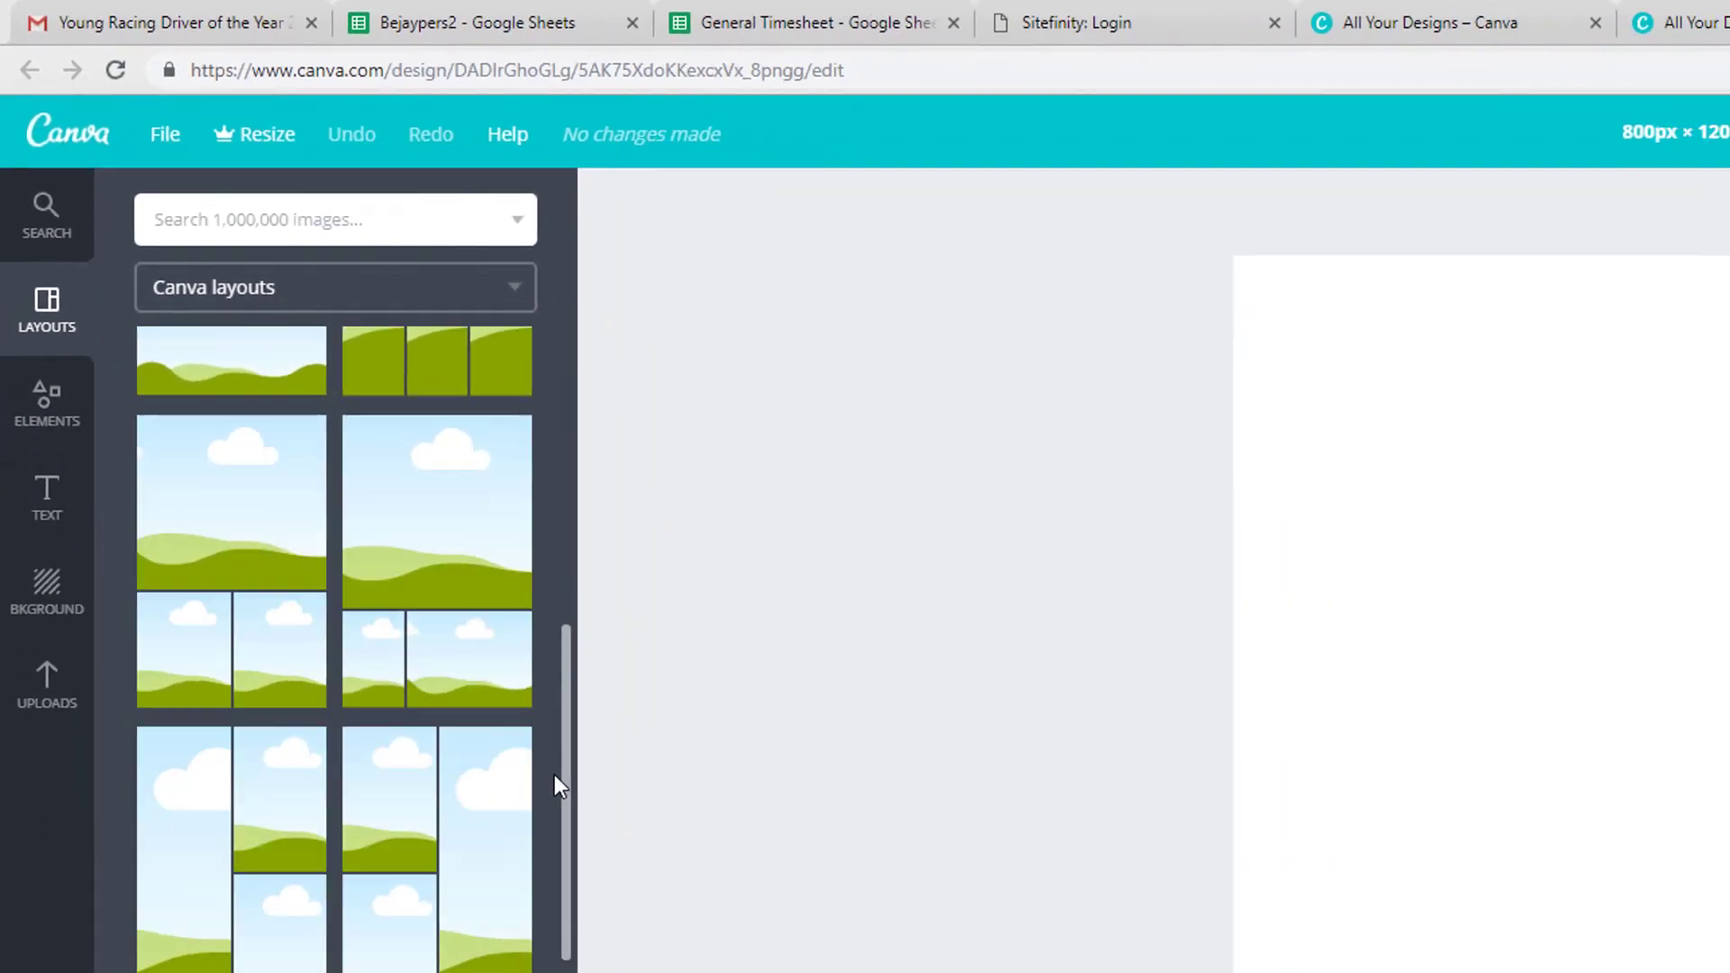
drag(554, 775, 577, 972)
drag(390, 692, 394, 715)
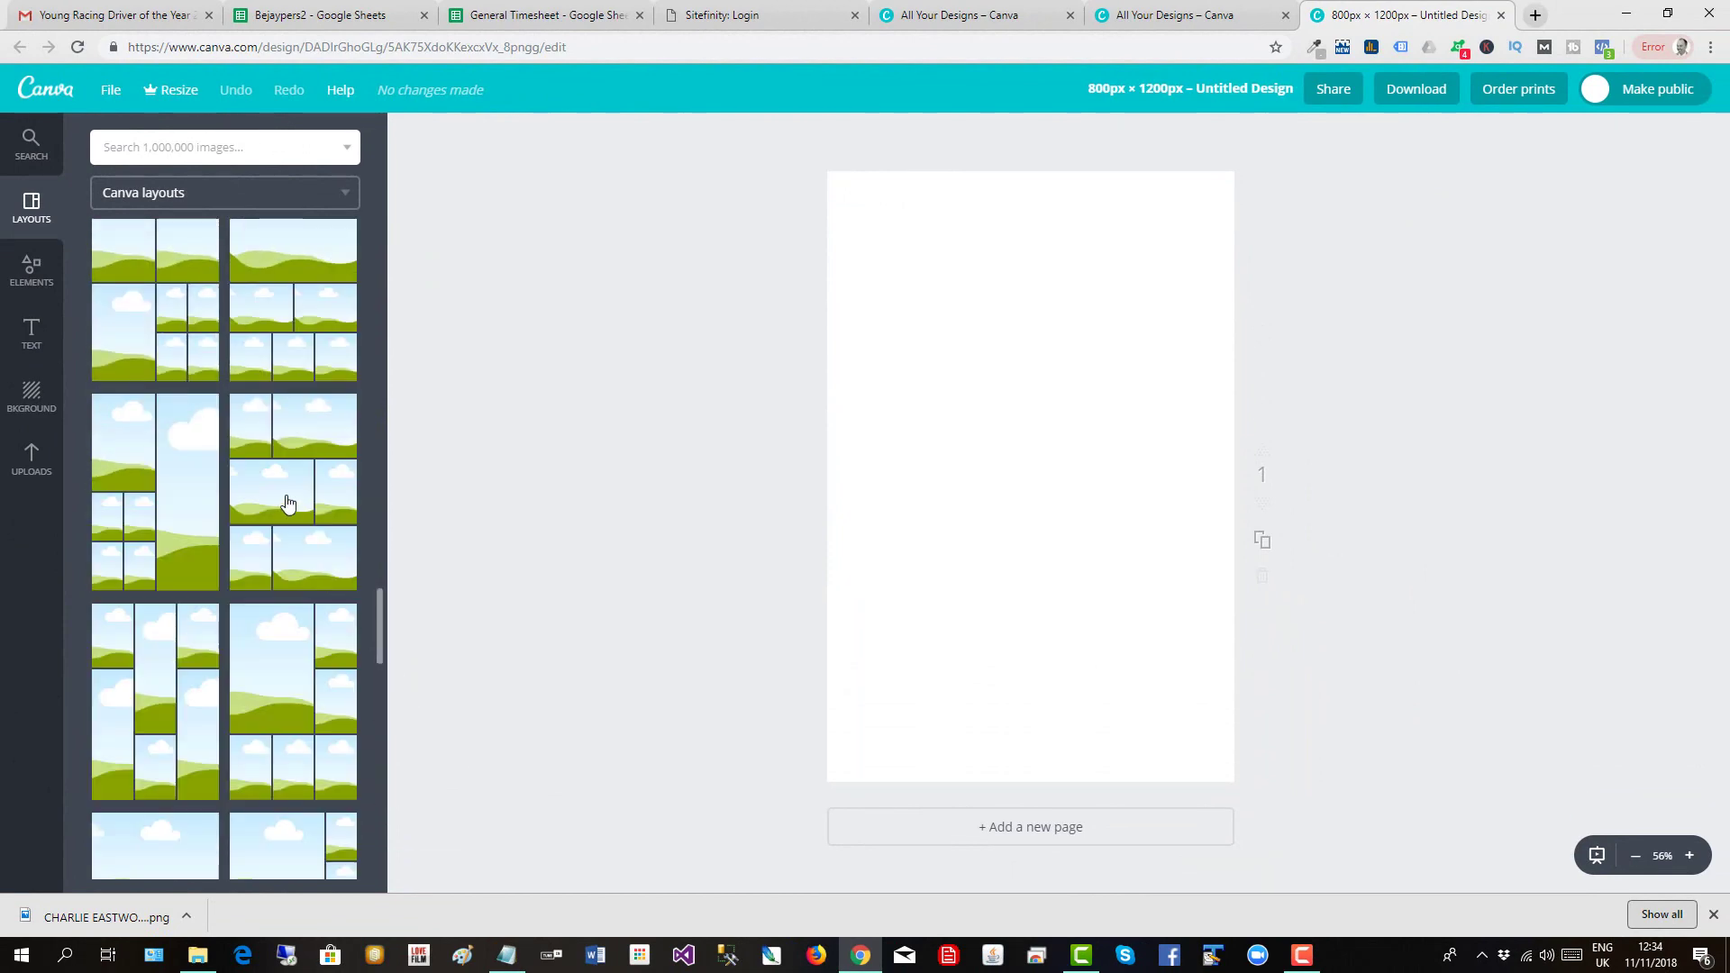
click(289, 503)
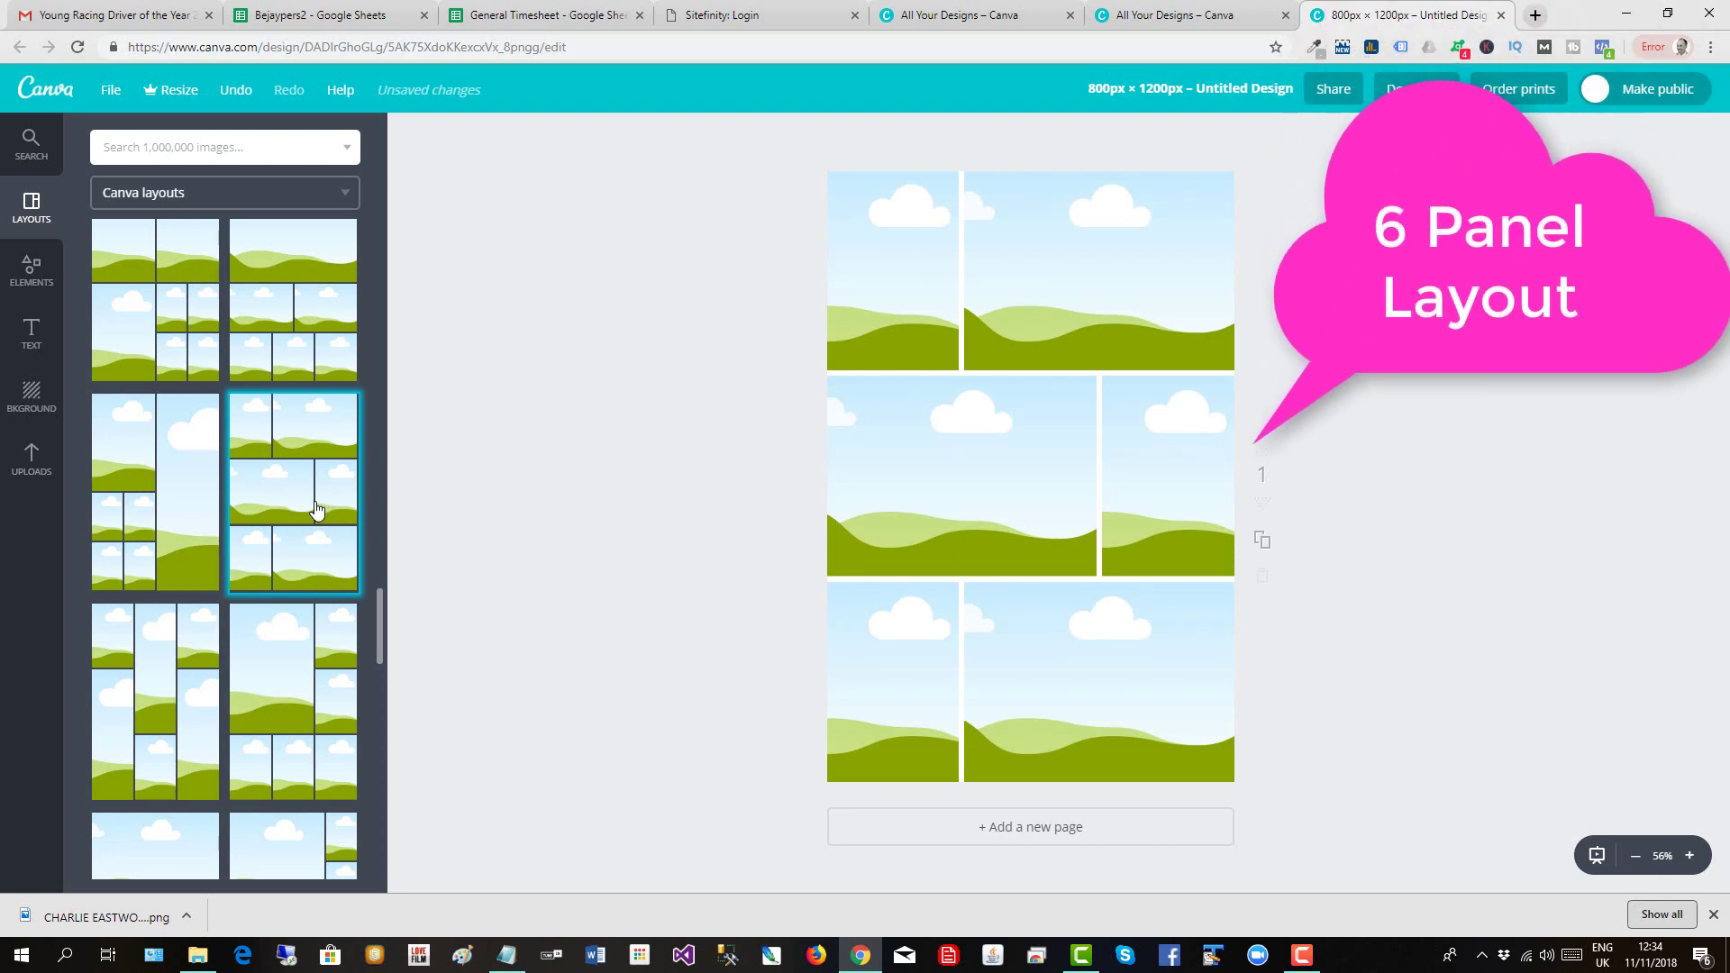
- Upload the six racing driver and car JPG photos from the Downloads folder to the design's own images
click(23, 462)
key(alt+Tab)
key(alt+Tab)
key(alt+Tab)
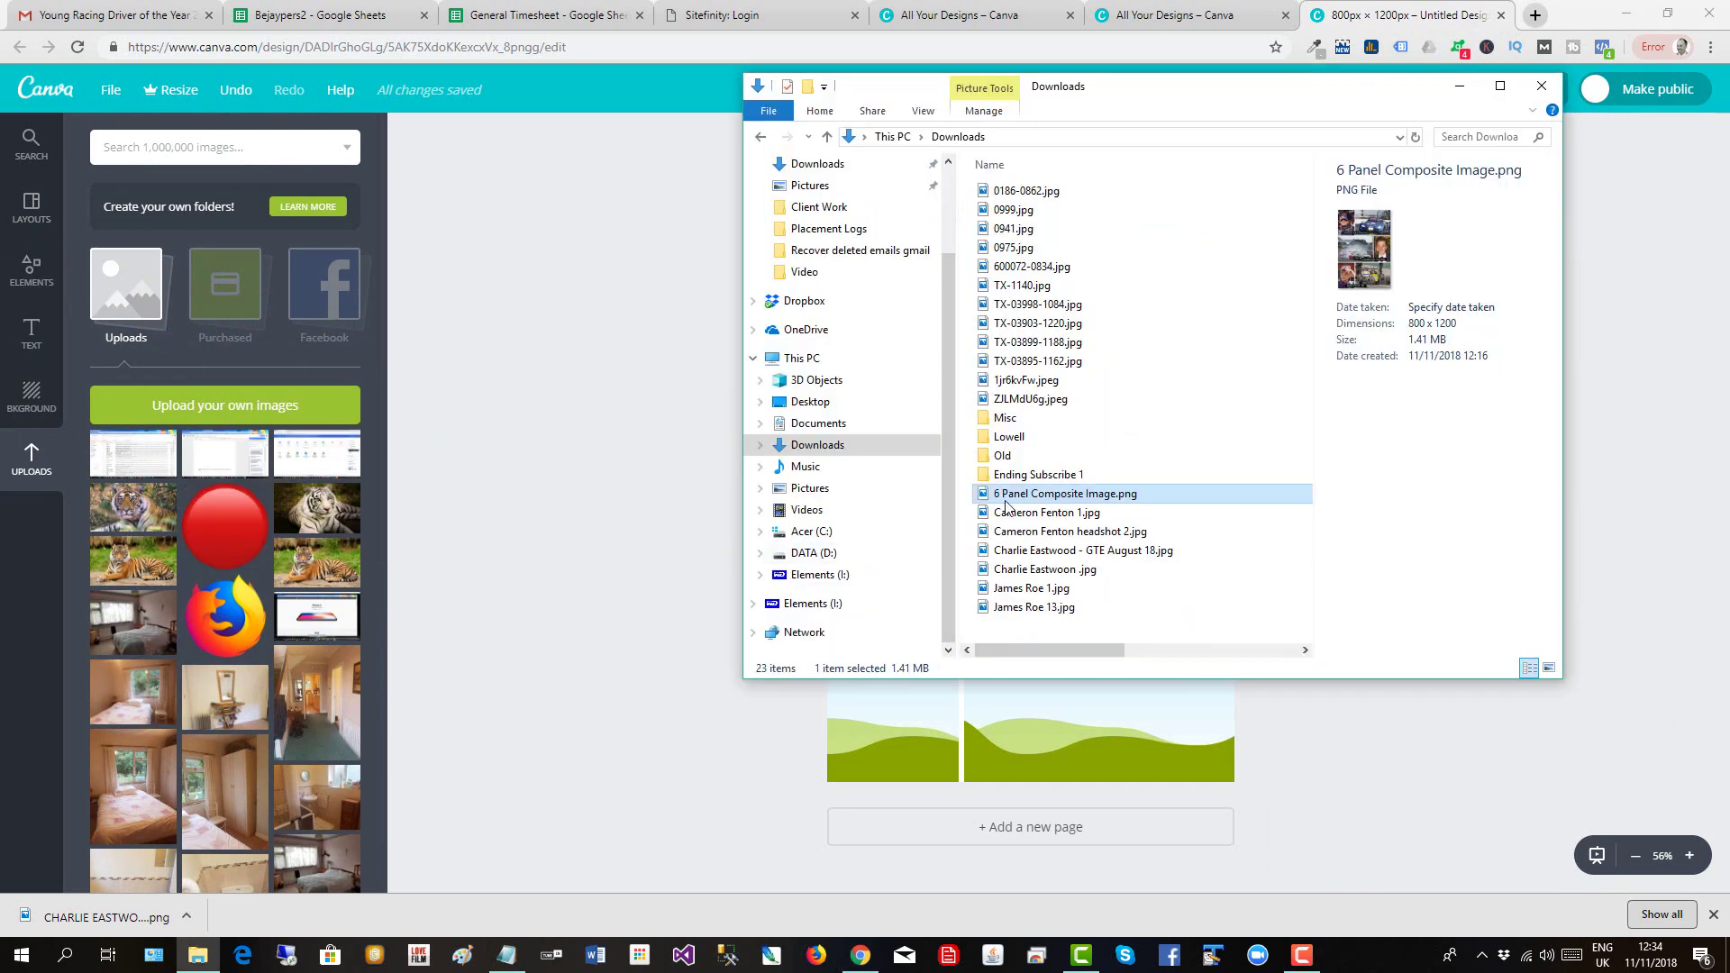
click(1007, 511)
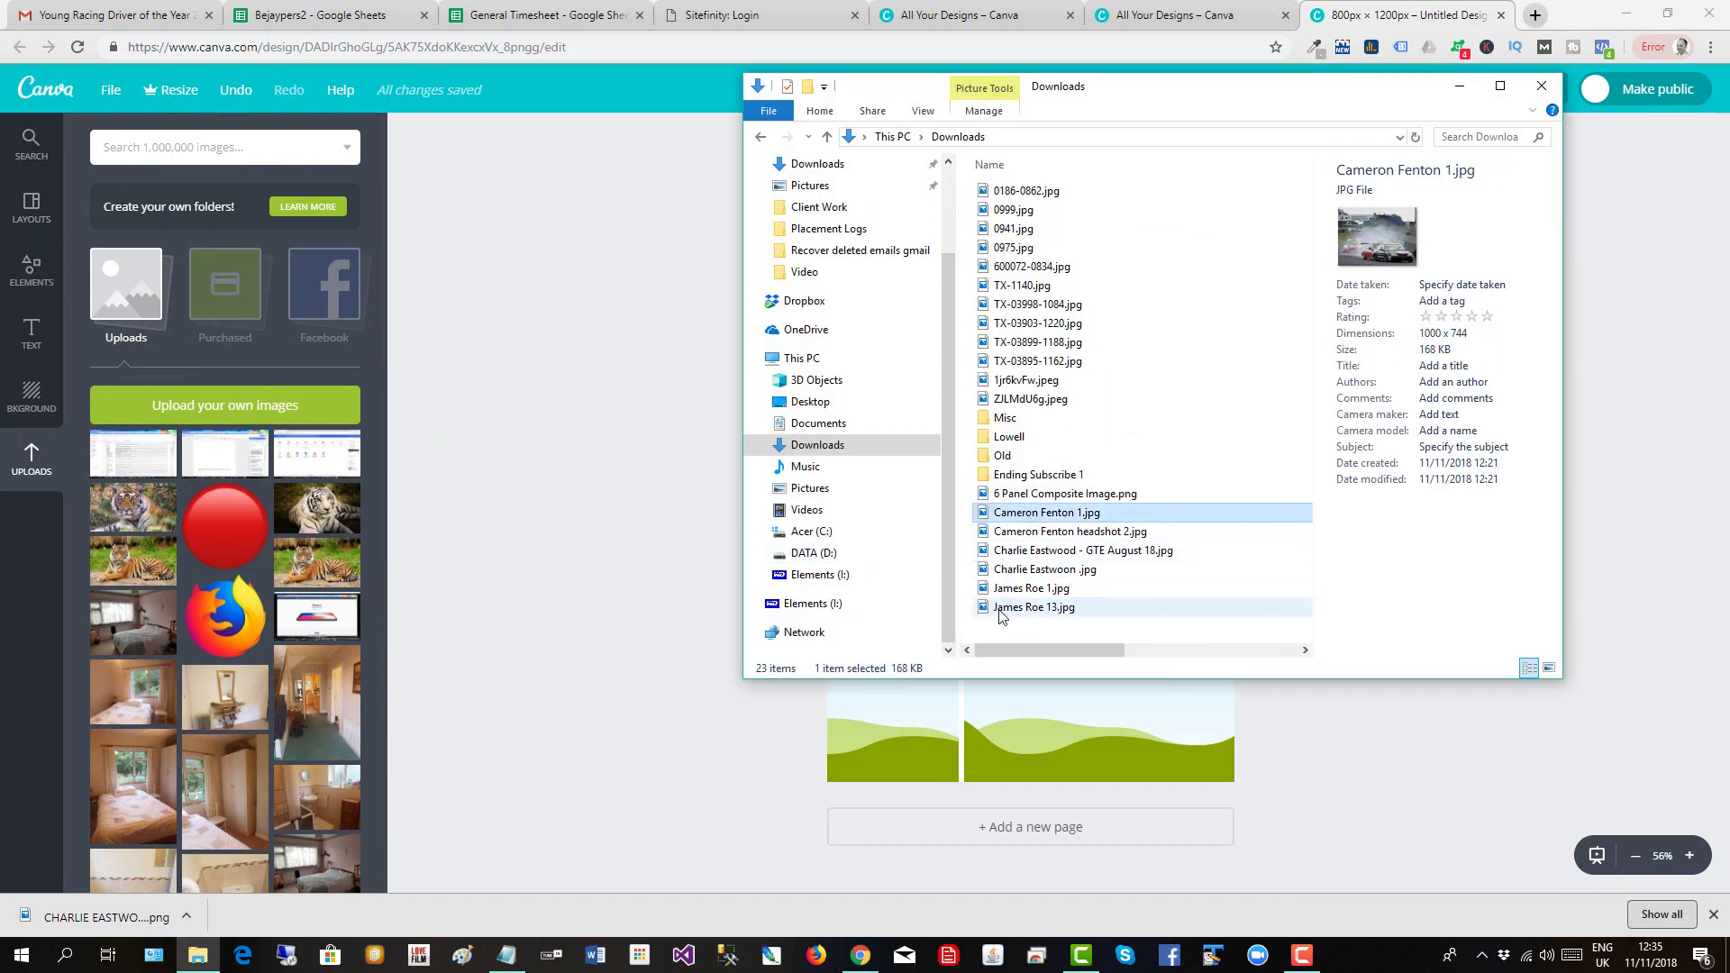
shift+click(1021, 606)
drag(1038, 574, 143, 474)
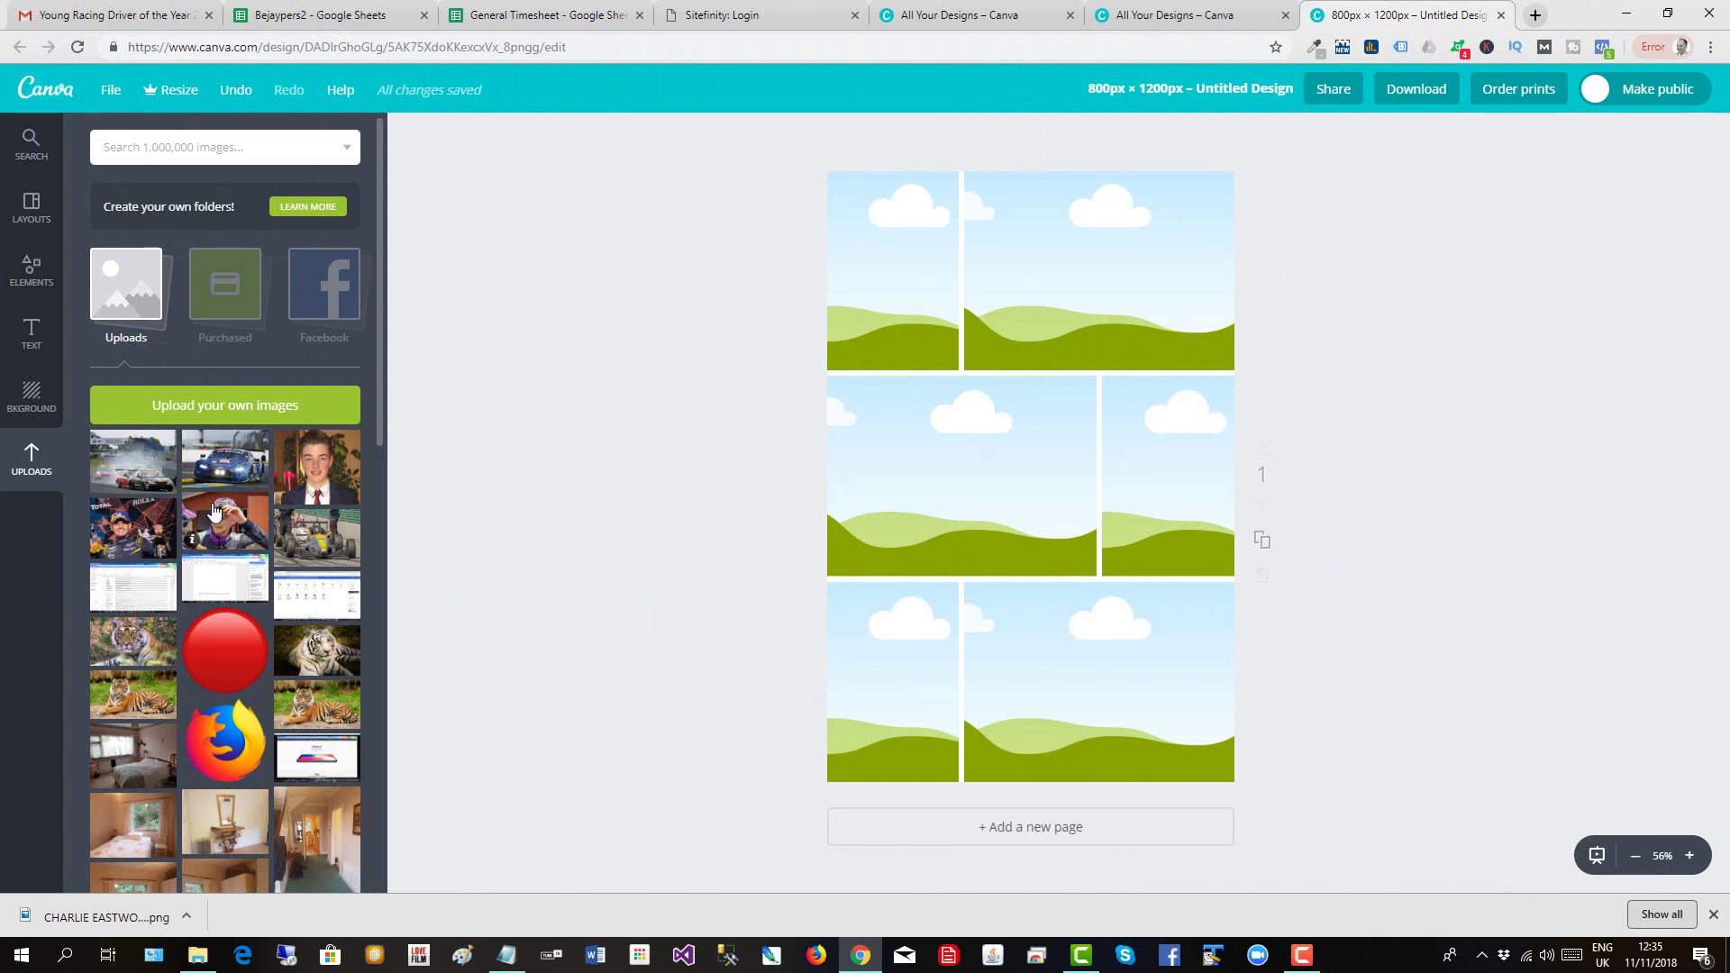
- Fill the six panels with the uploaded photos, placing driver portraits in the narrow panels and each driver's car in the adjacent wide panel
drag(137, 552, 904, 292)
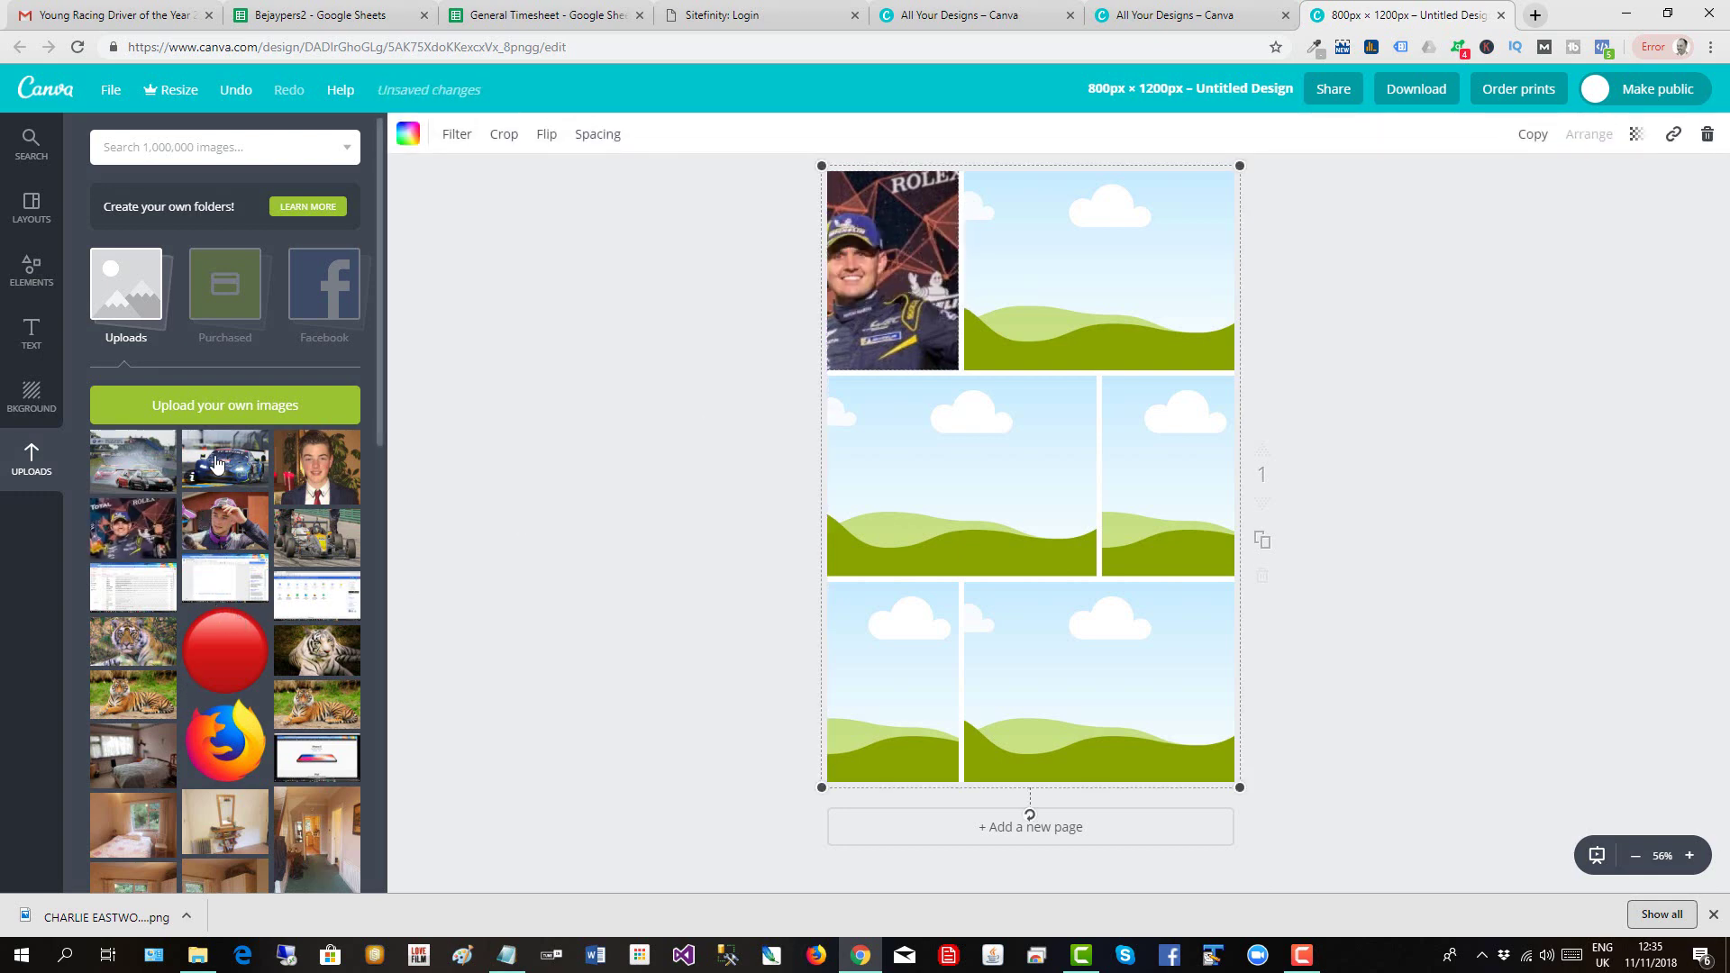
drag(215, 464, 1040, 243)
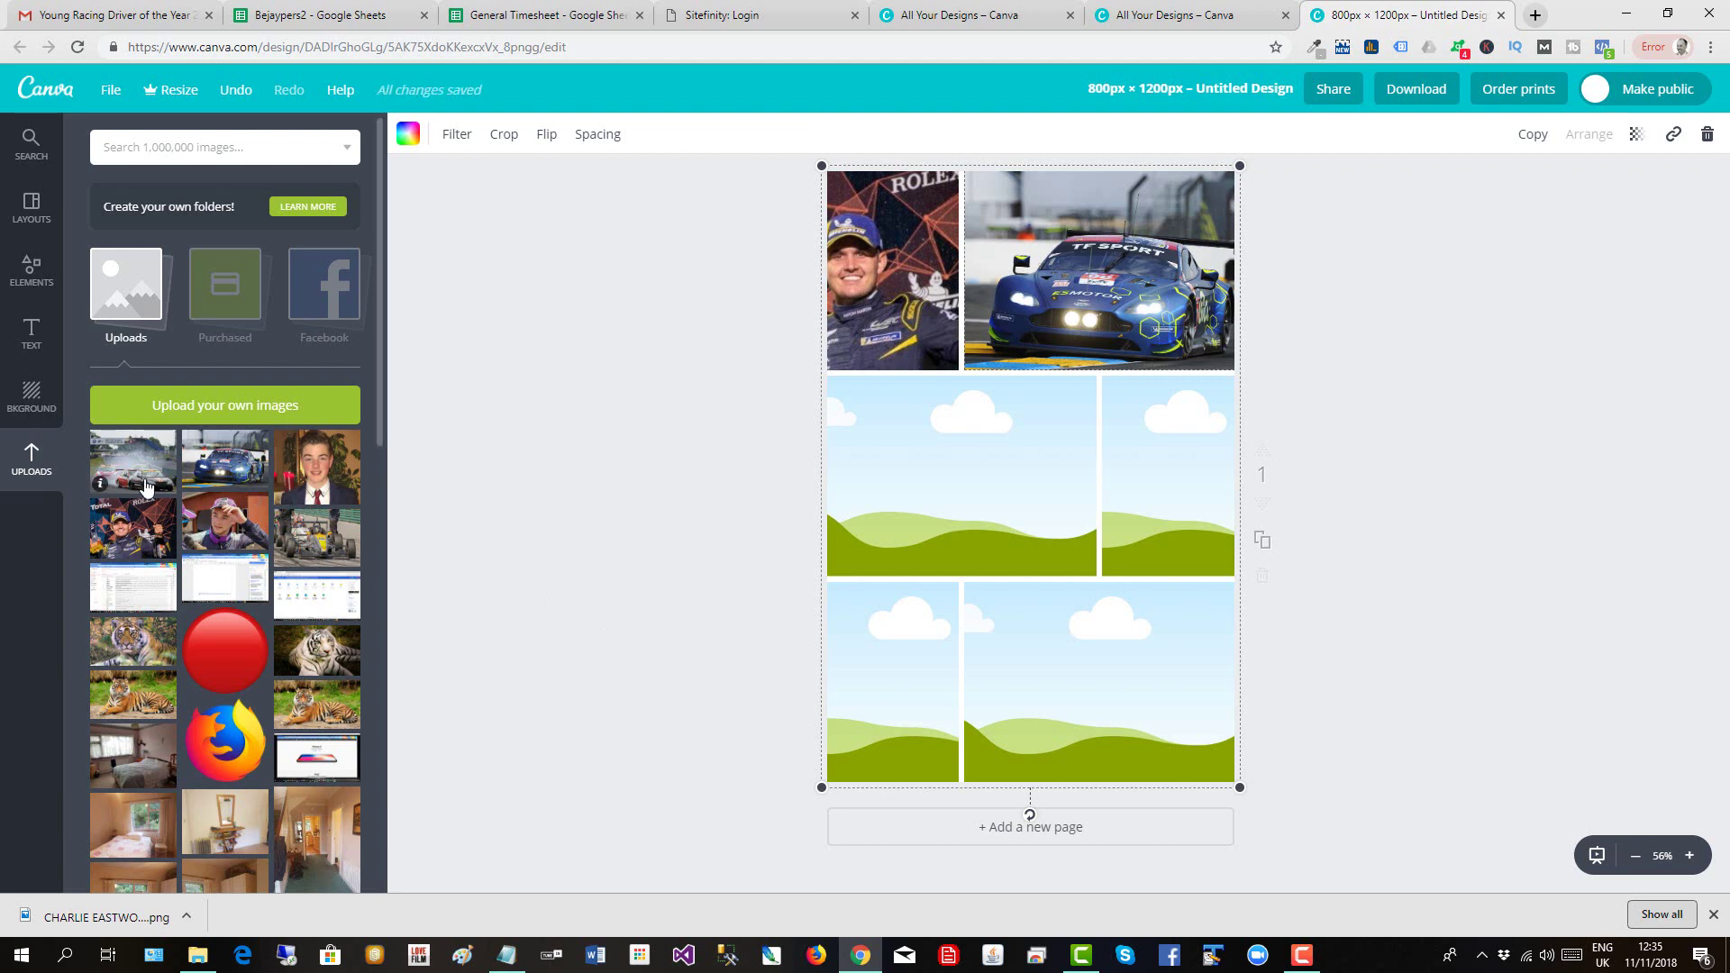
drag(145, 487, 968, 469)
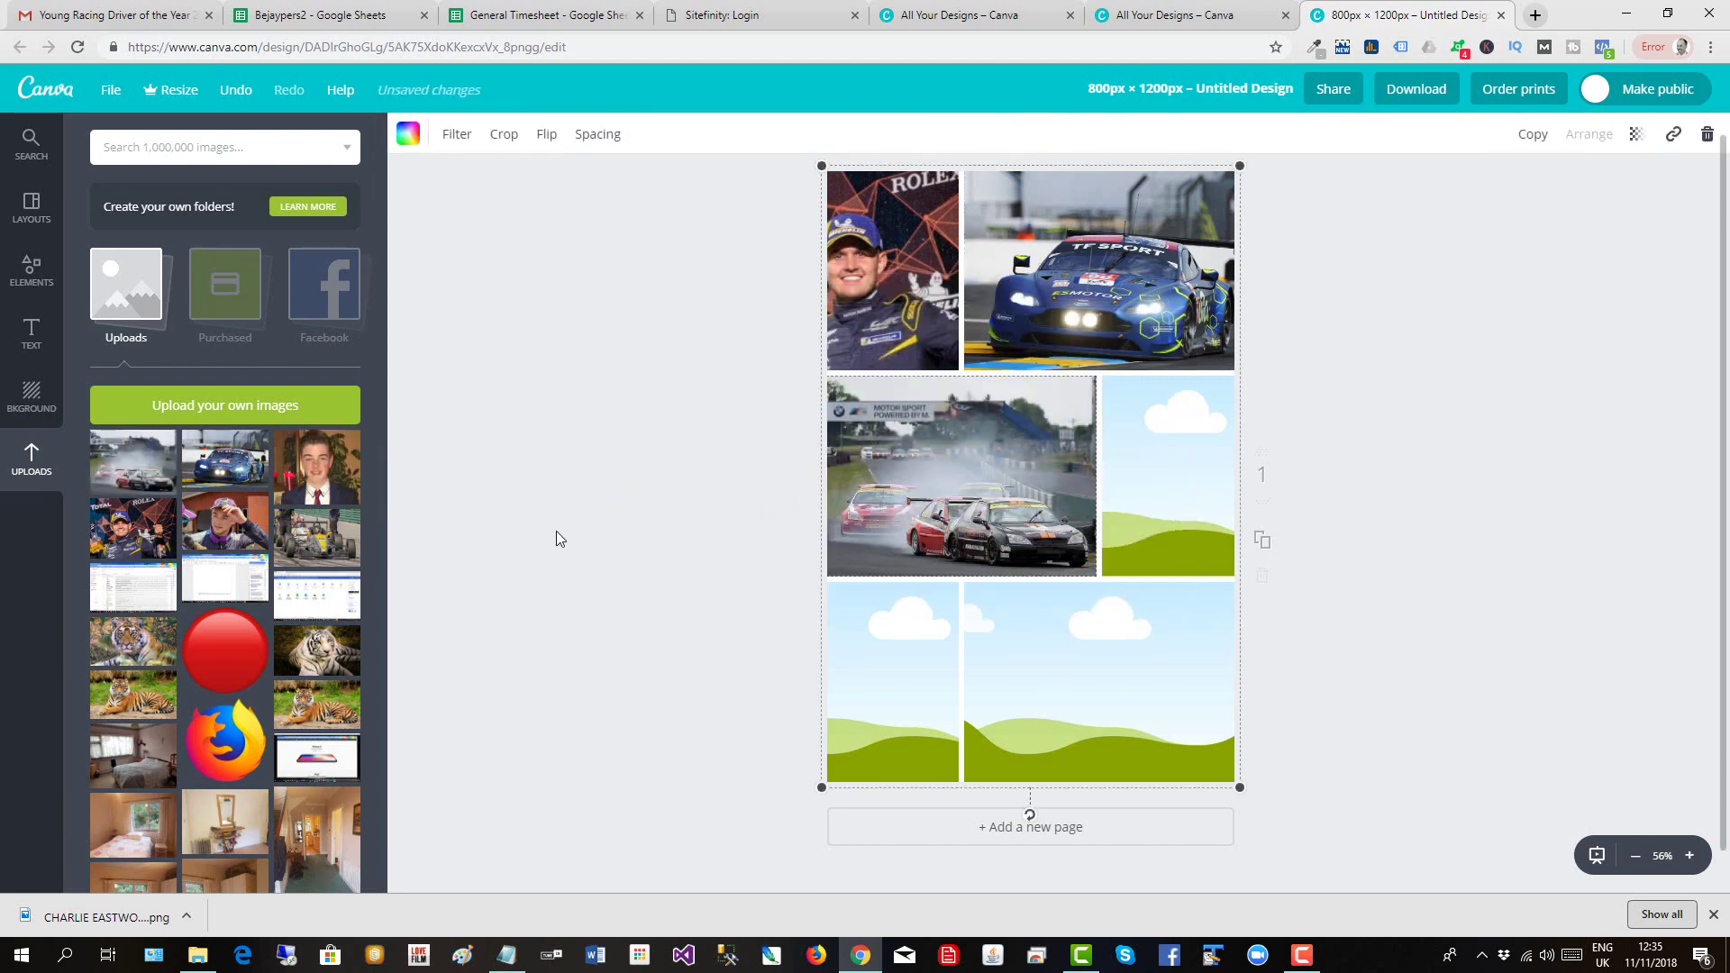
drag(316, 467, 1206, 487)
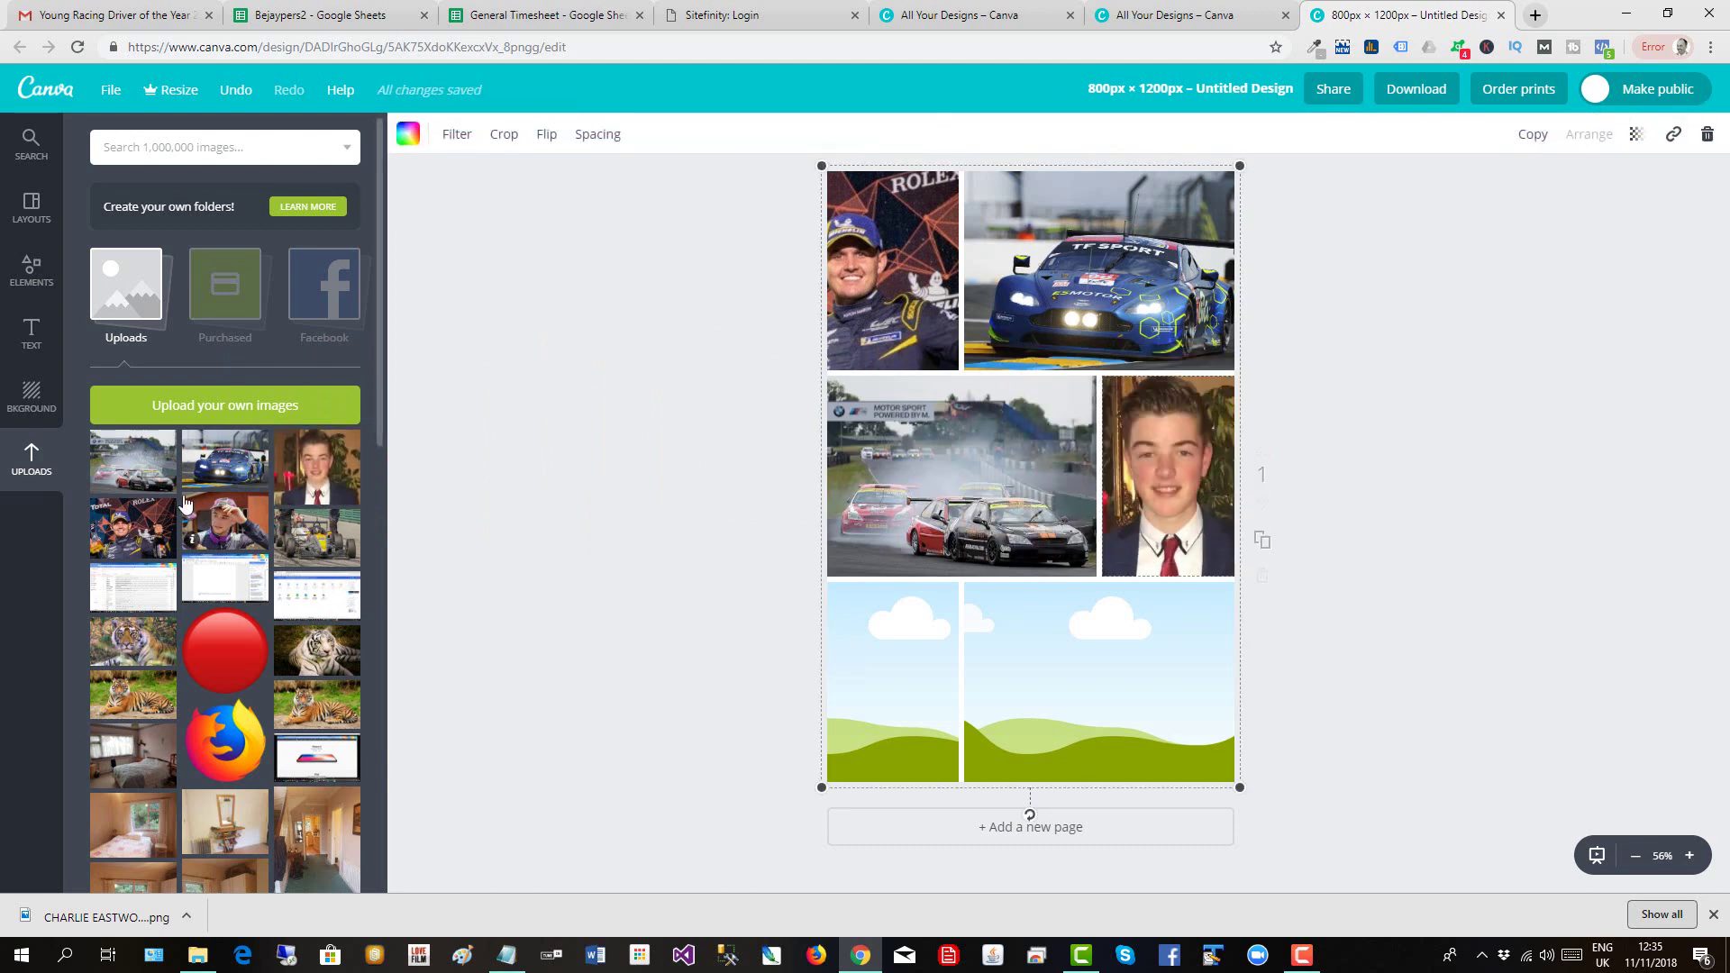
drag(317, 536, 1001, 675)
drag(225, 522, 866, 667)
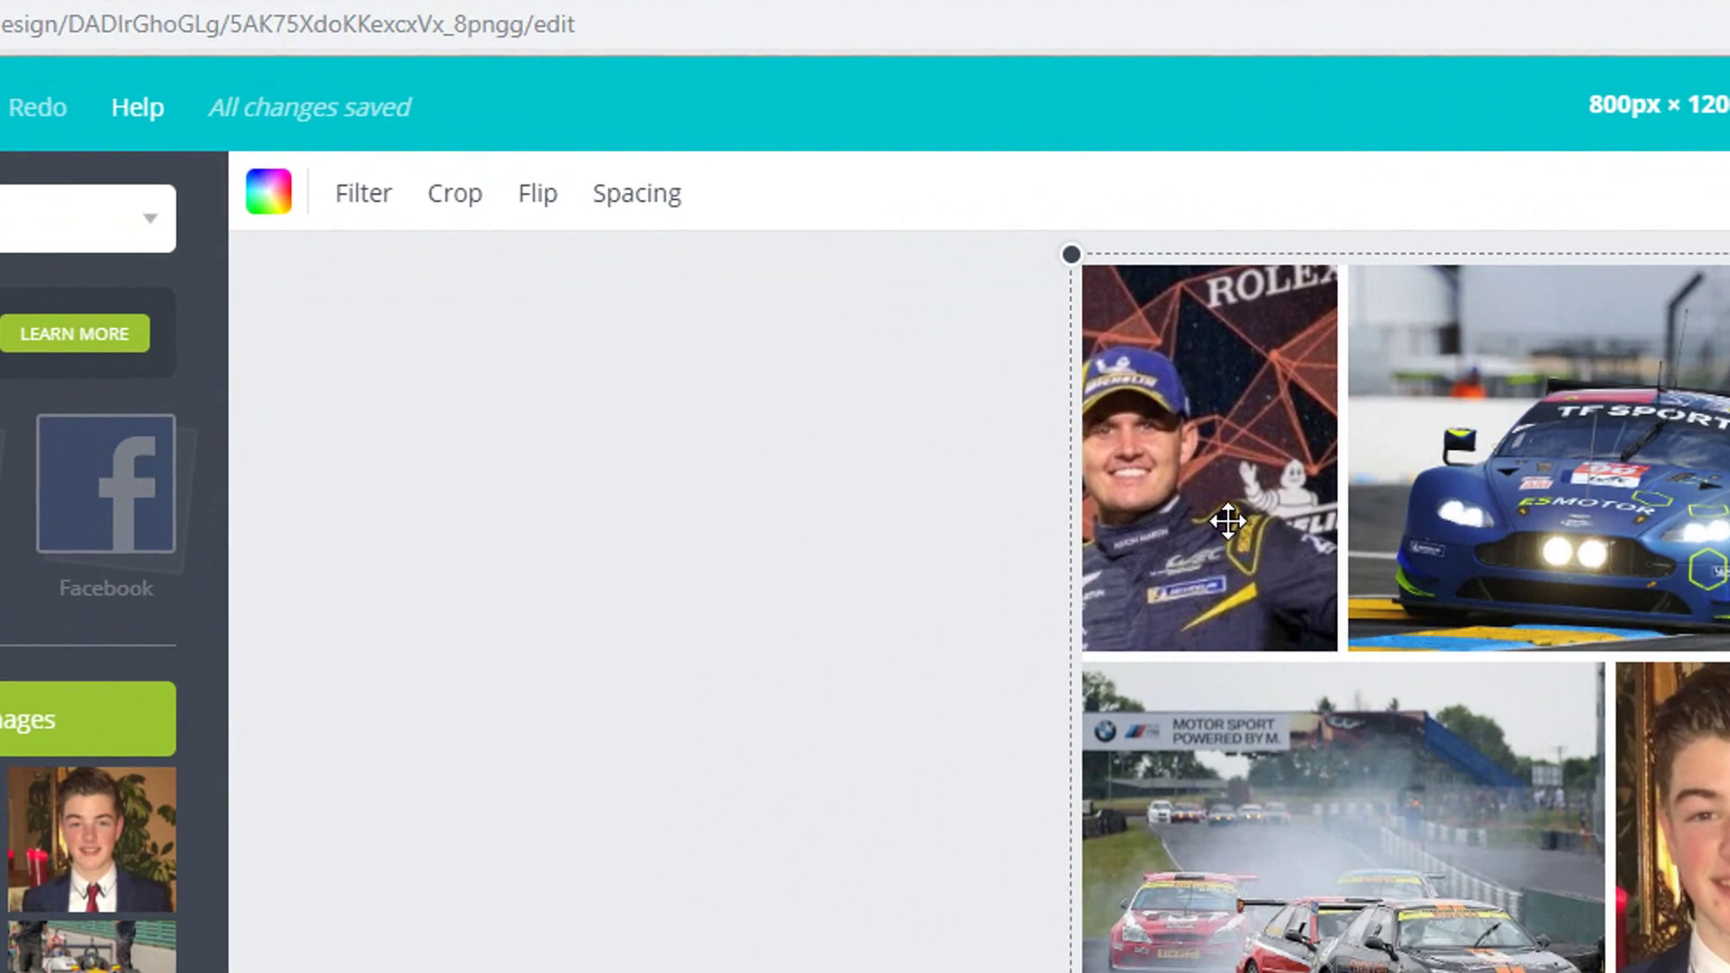
- Reposition the photo inside the first panel so the driver is centred, and apply the crop
double_click(1227, 519)
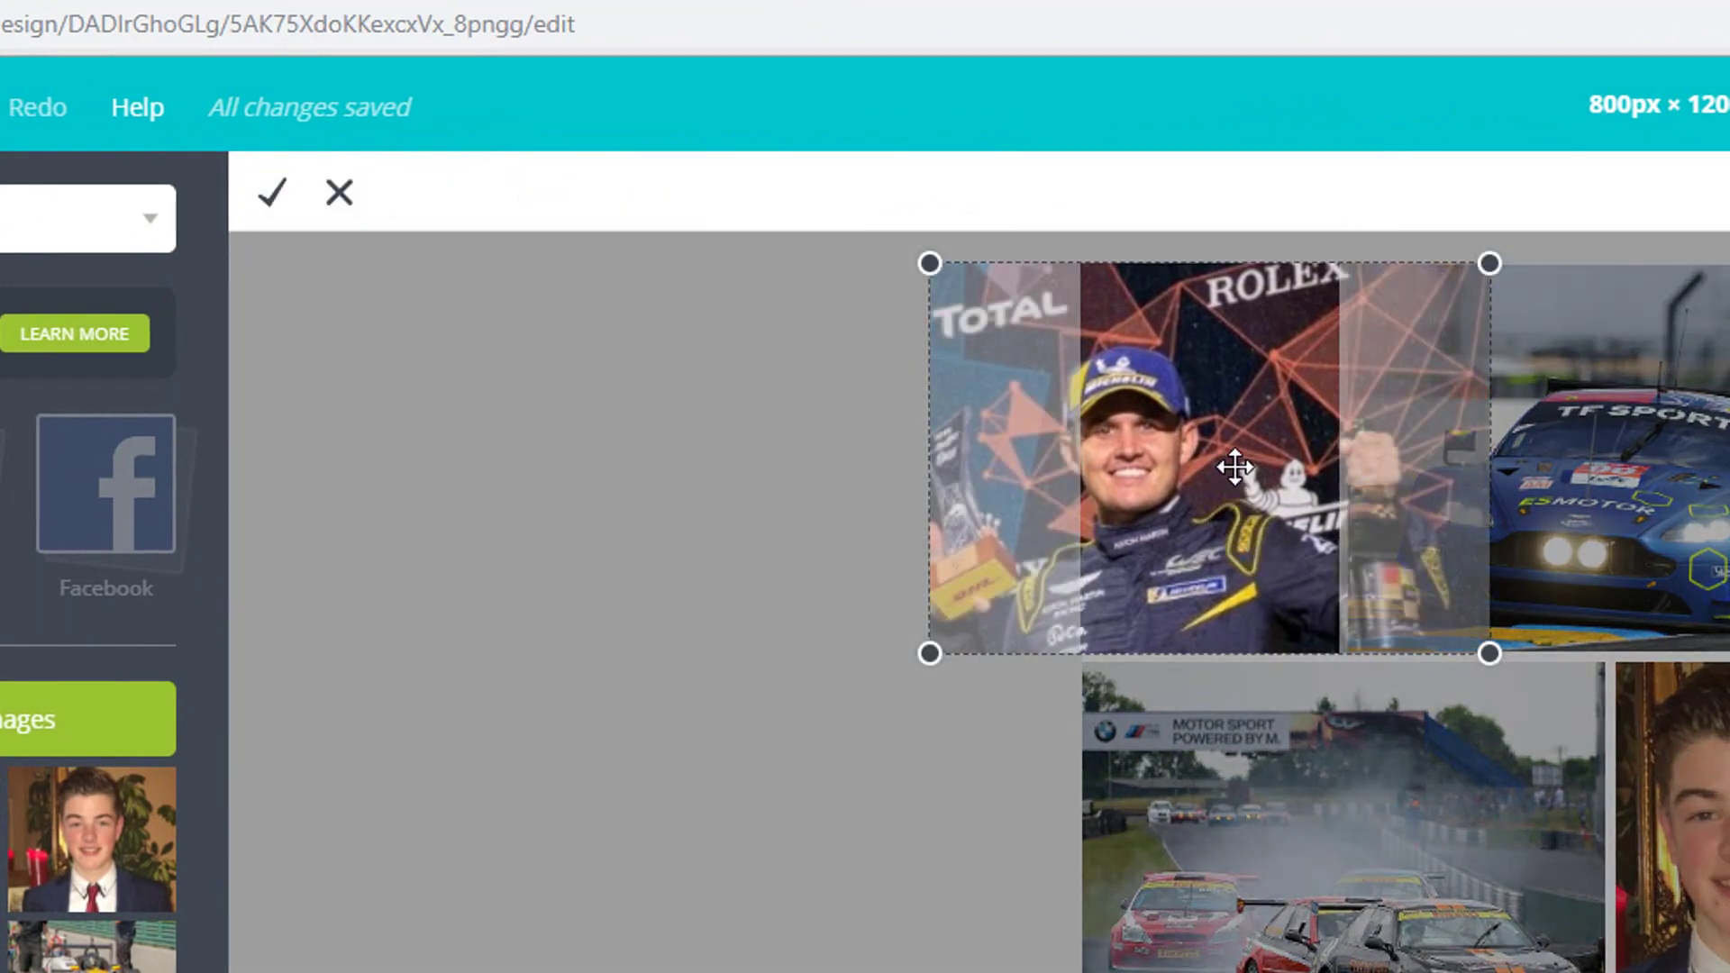
drag(1235, 466, 1287, 464)
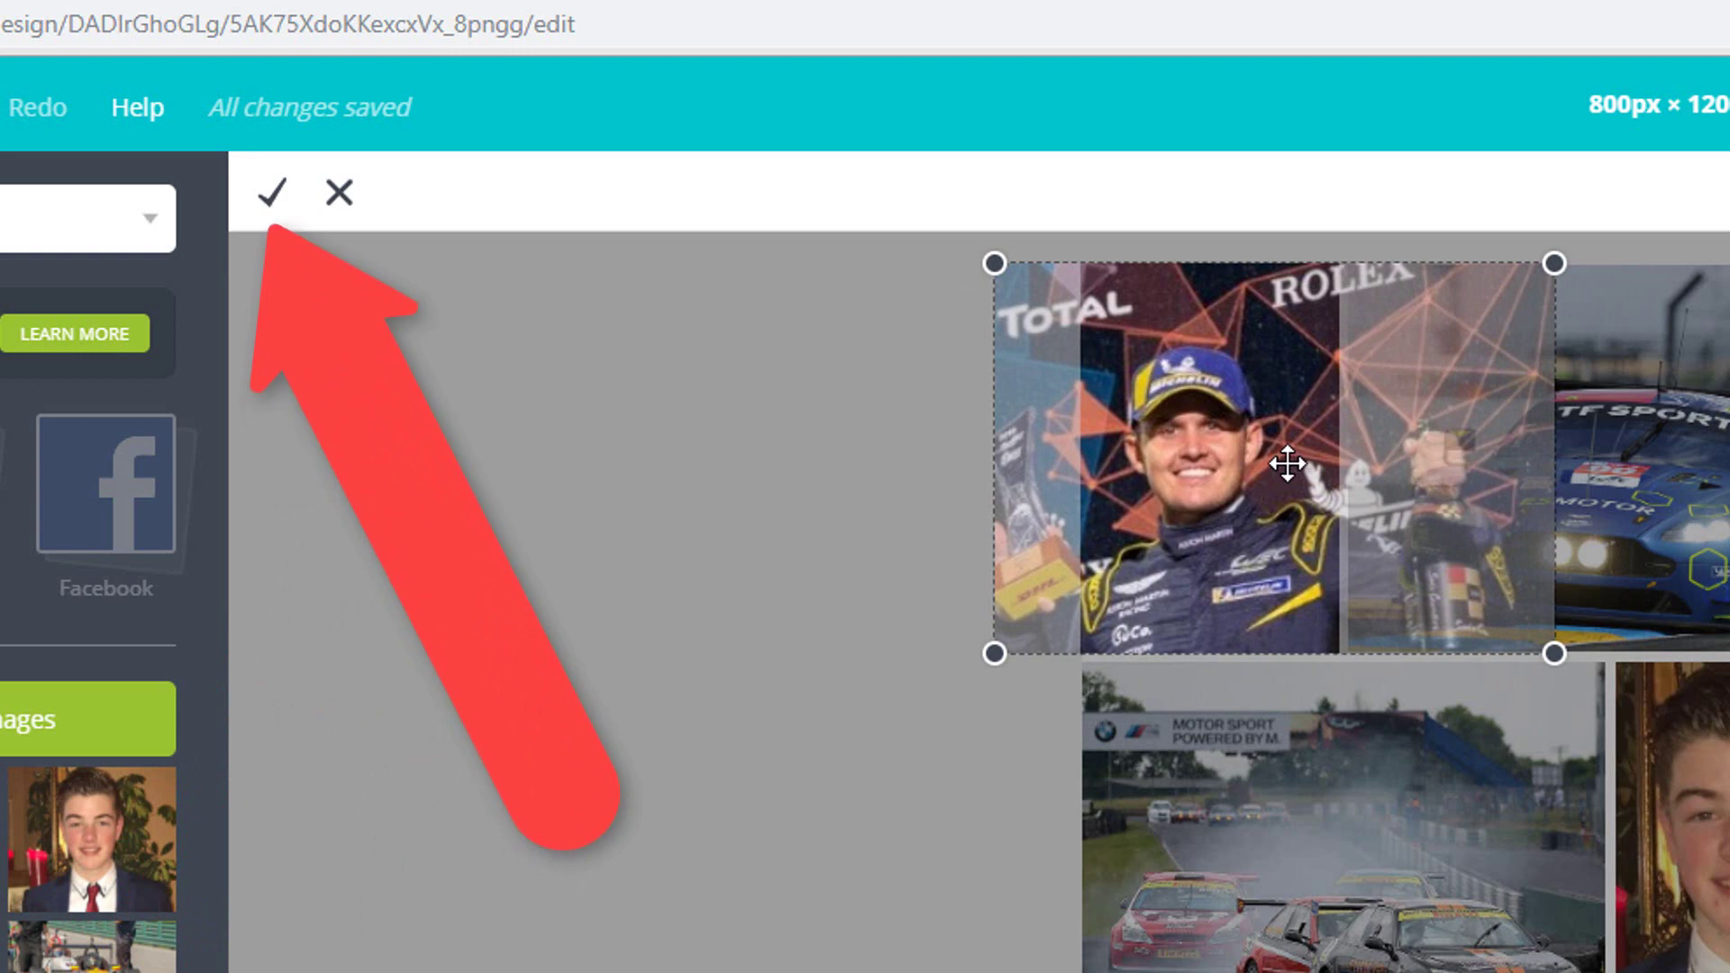
click(273, 194)
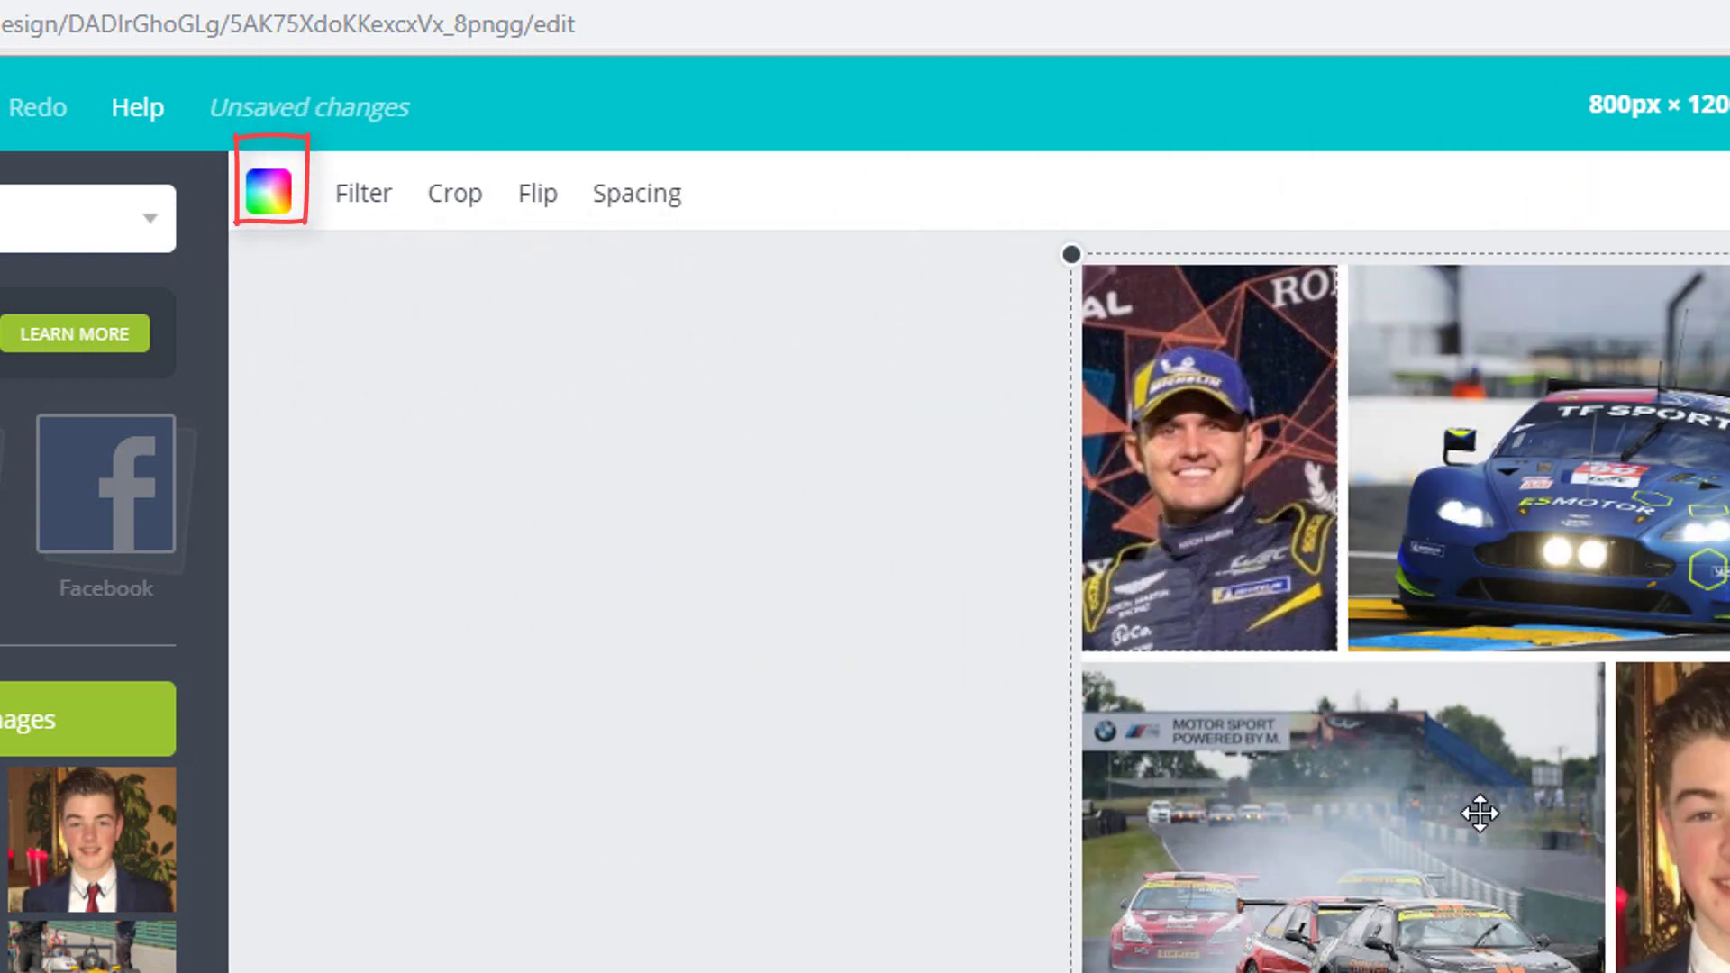
click(1422, 461)
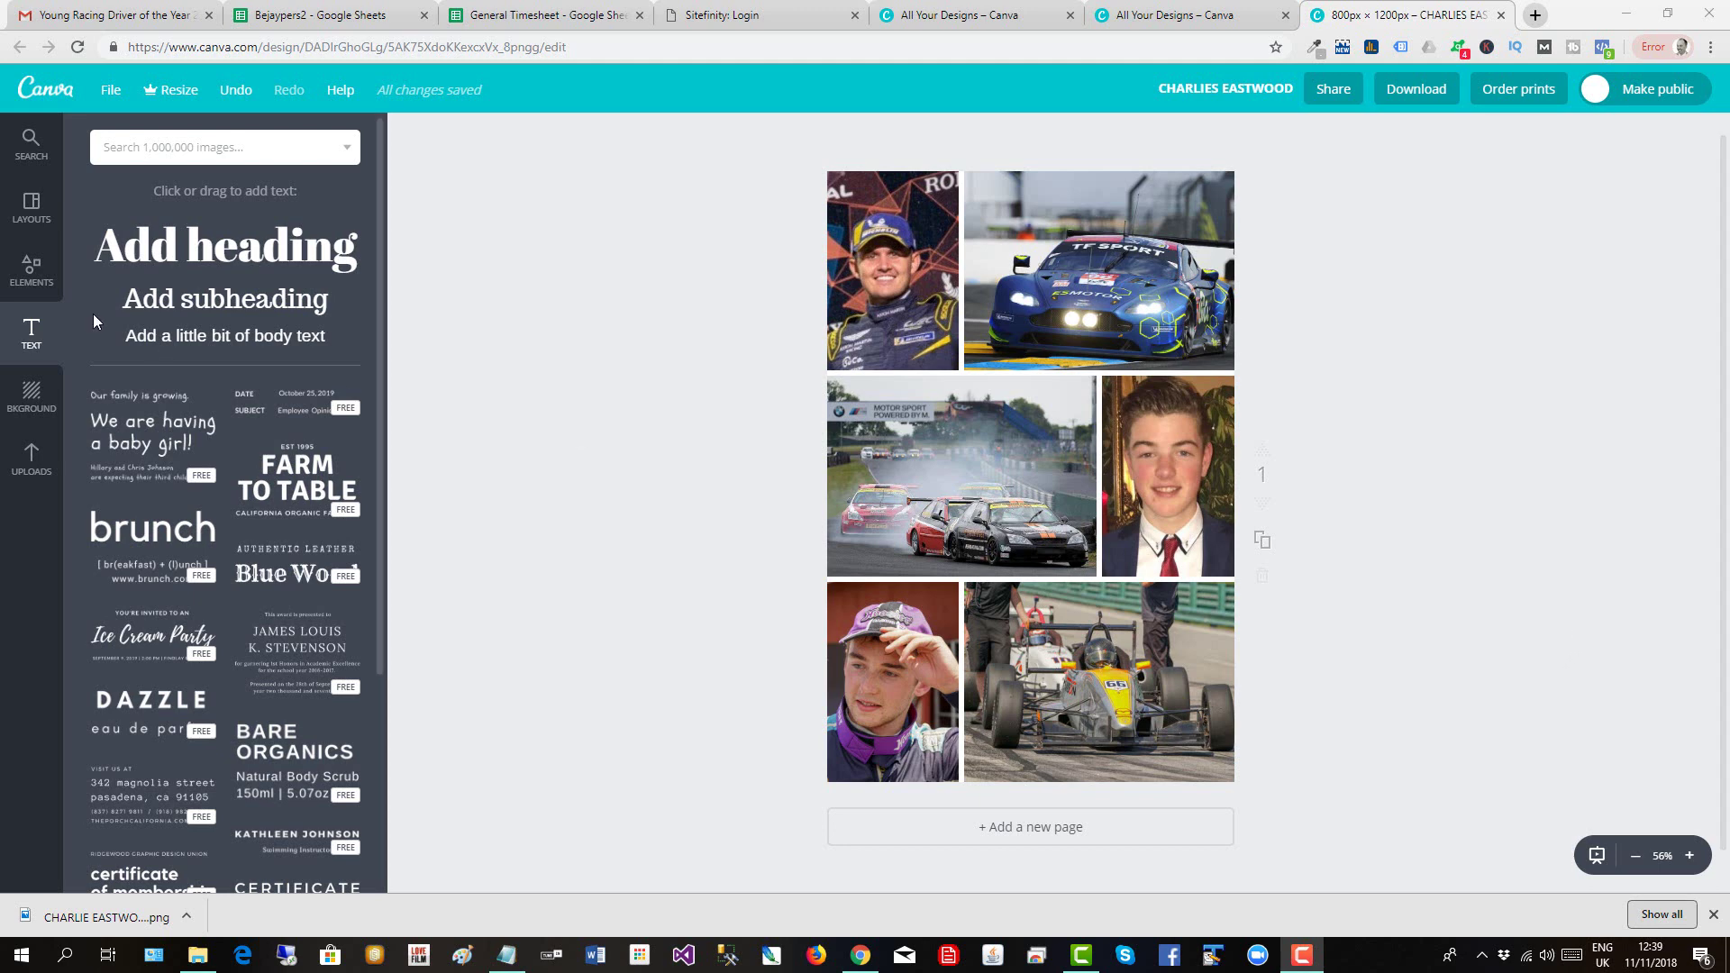
- Add a solid square shape, resize it into a thin black bar, and place it along the lower edge of the top row of photos
click(30, 281)
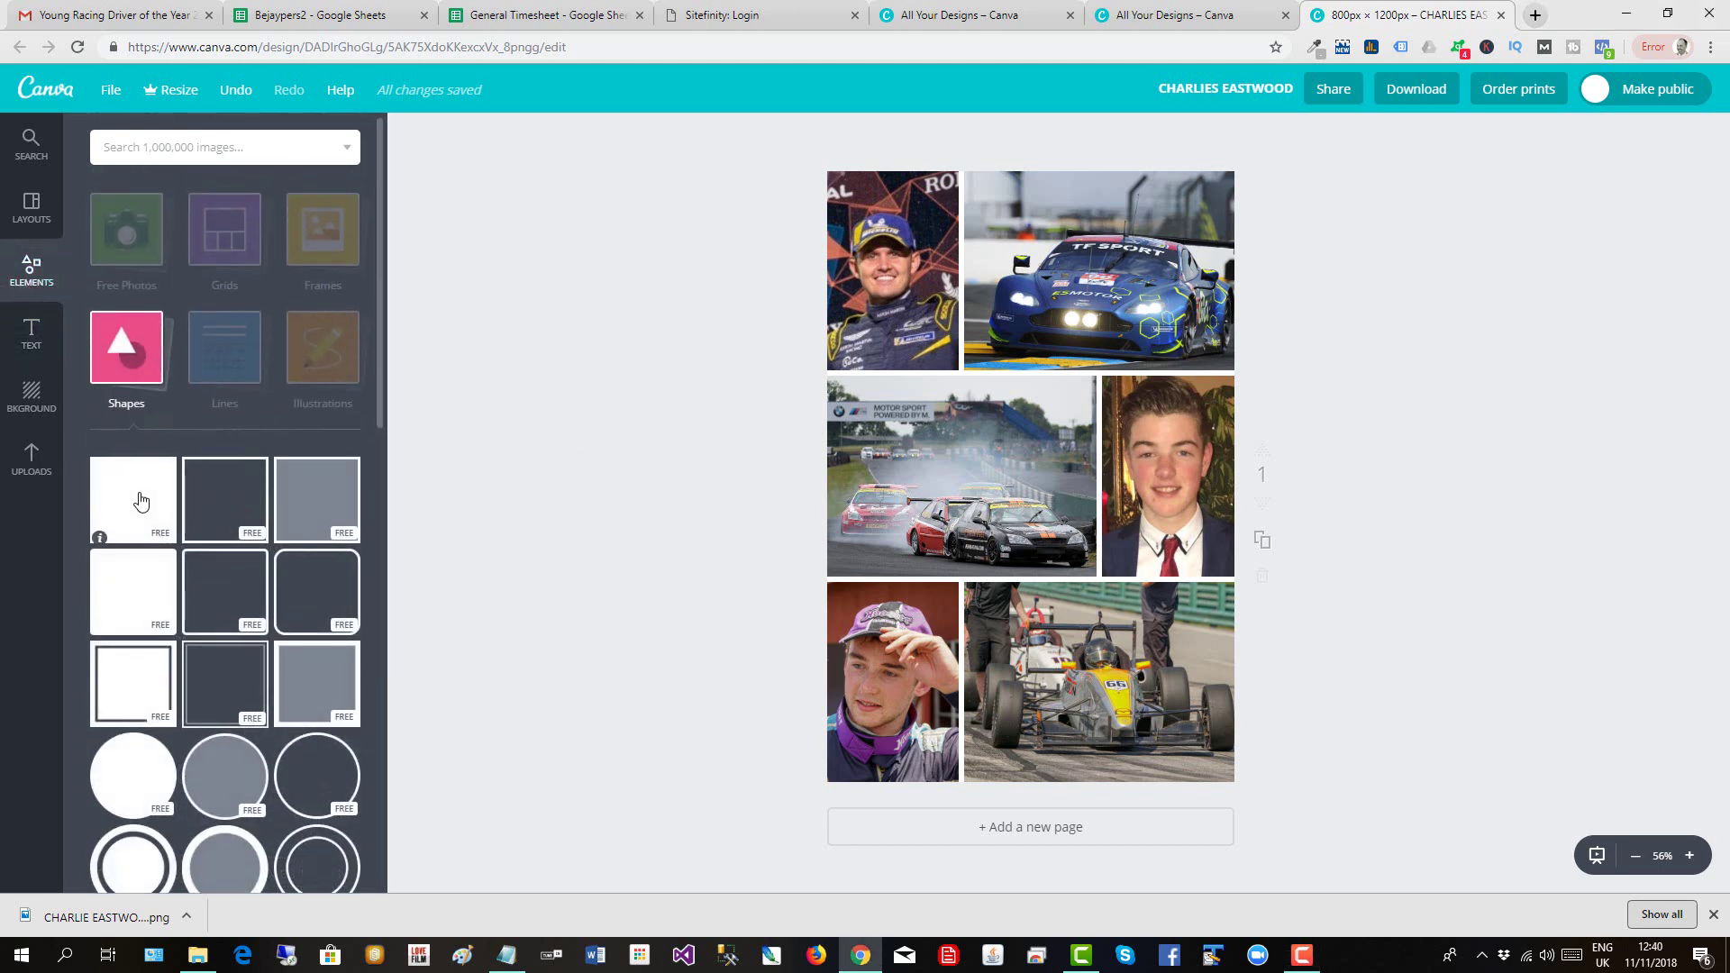
drag(140, 506, 988, 398)
drag(967, 225, 978, 559)
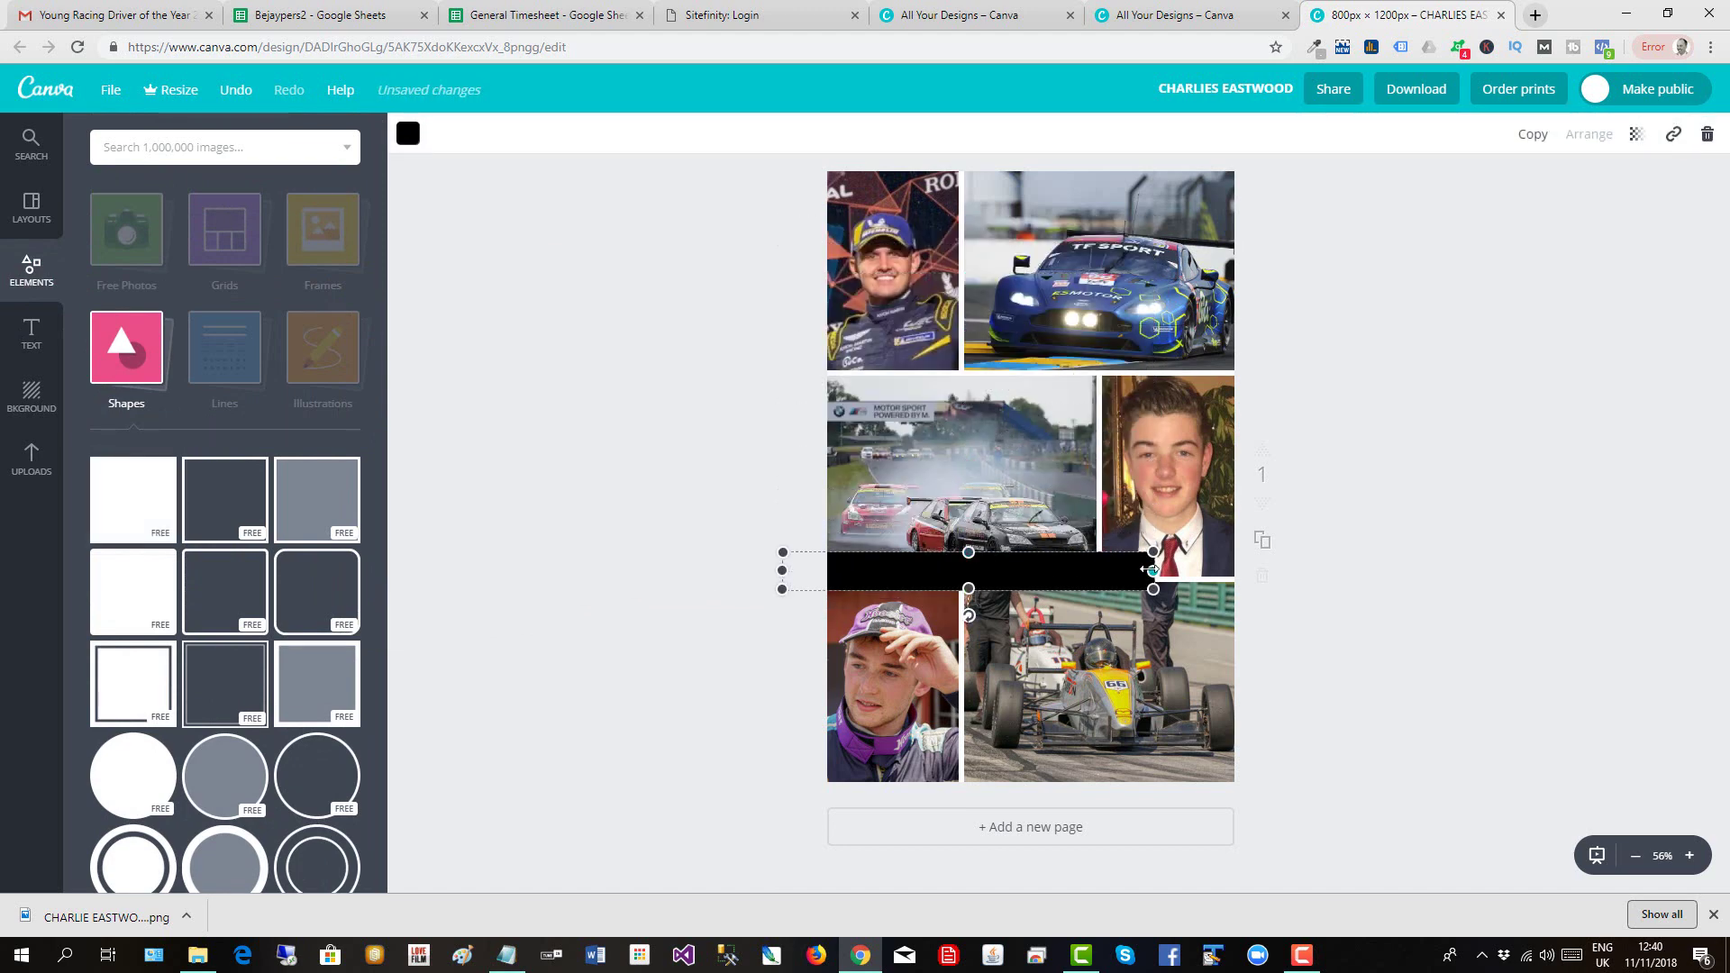
drag(1149, 570, 1035, 579)
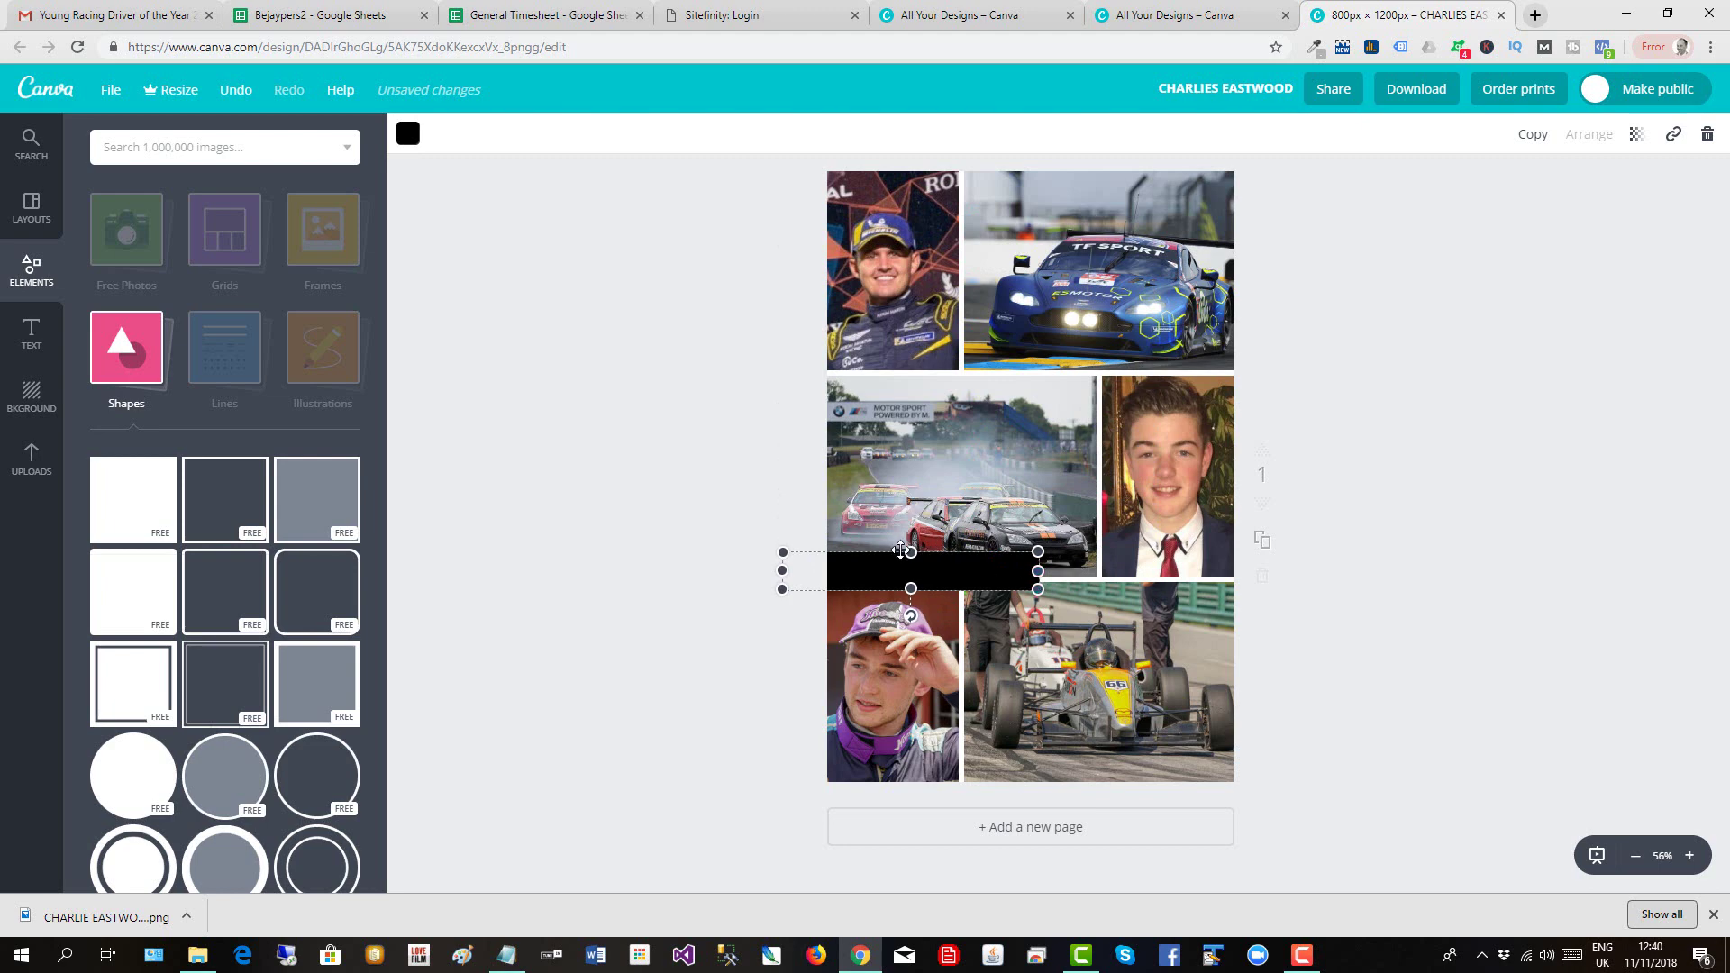
drag(911, 555, 993, 351)
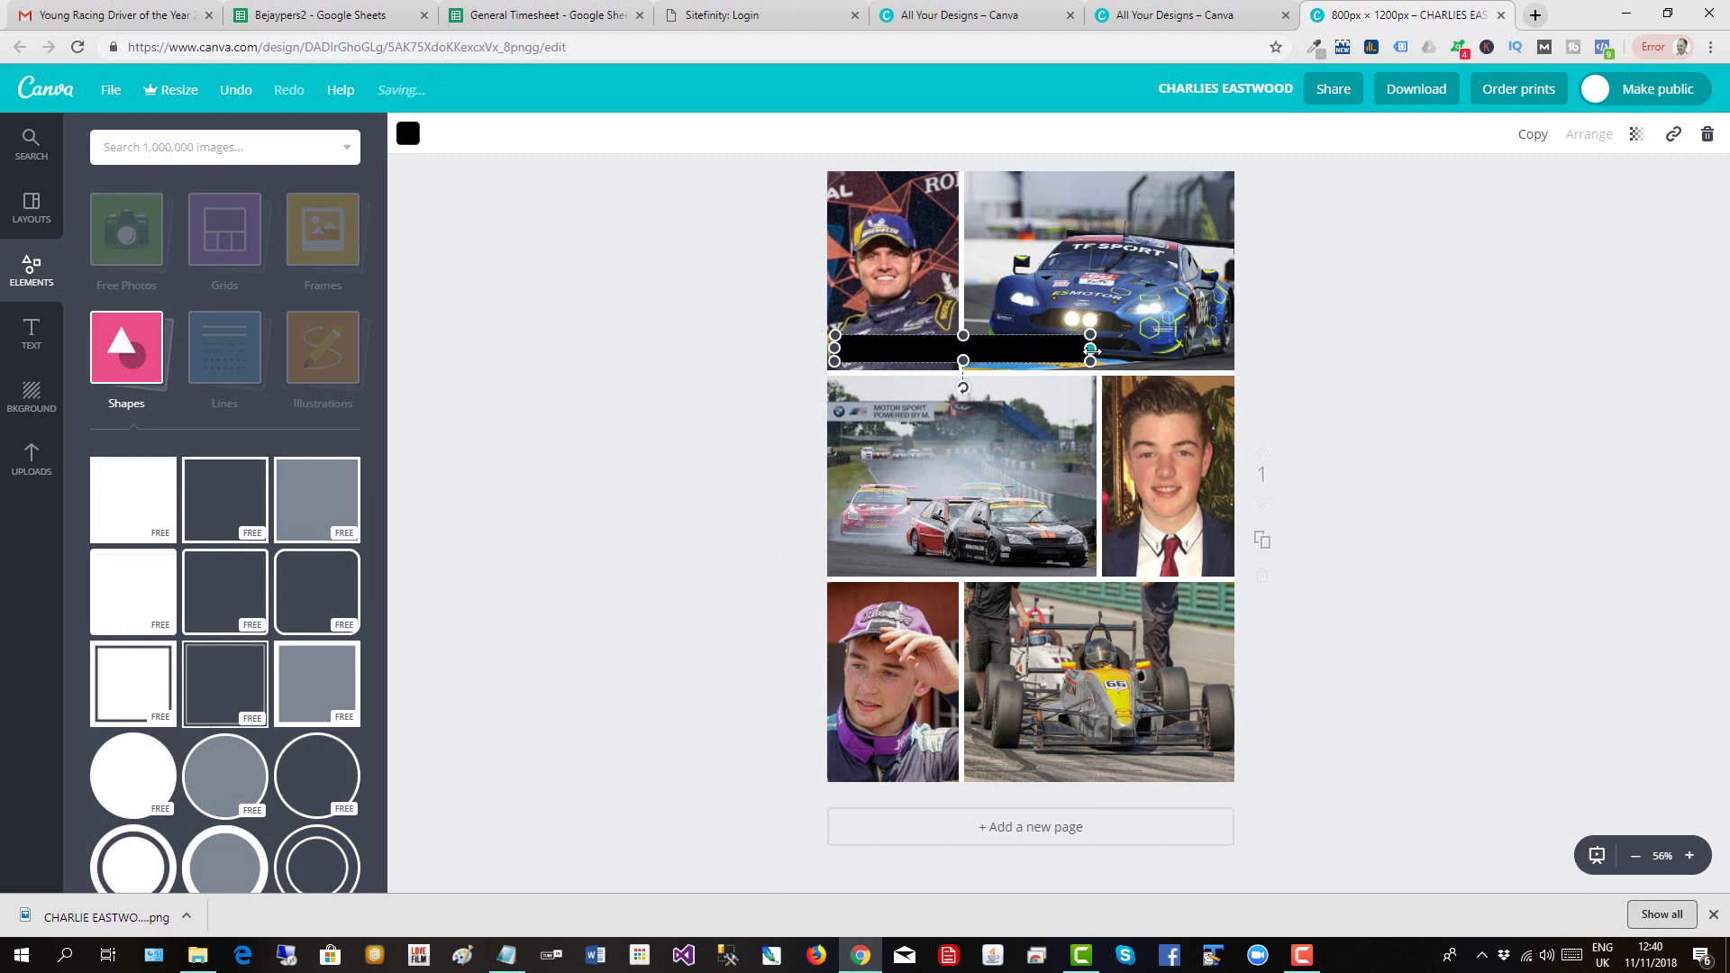
drag(1092, 349, 1024, 348)
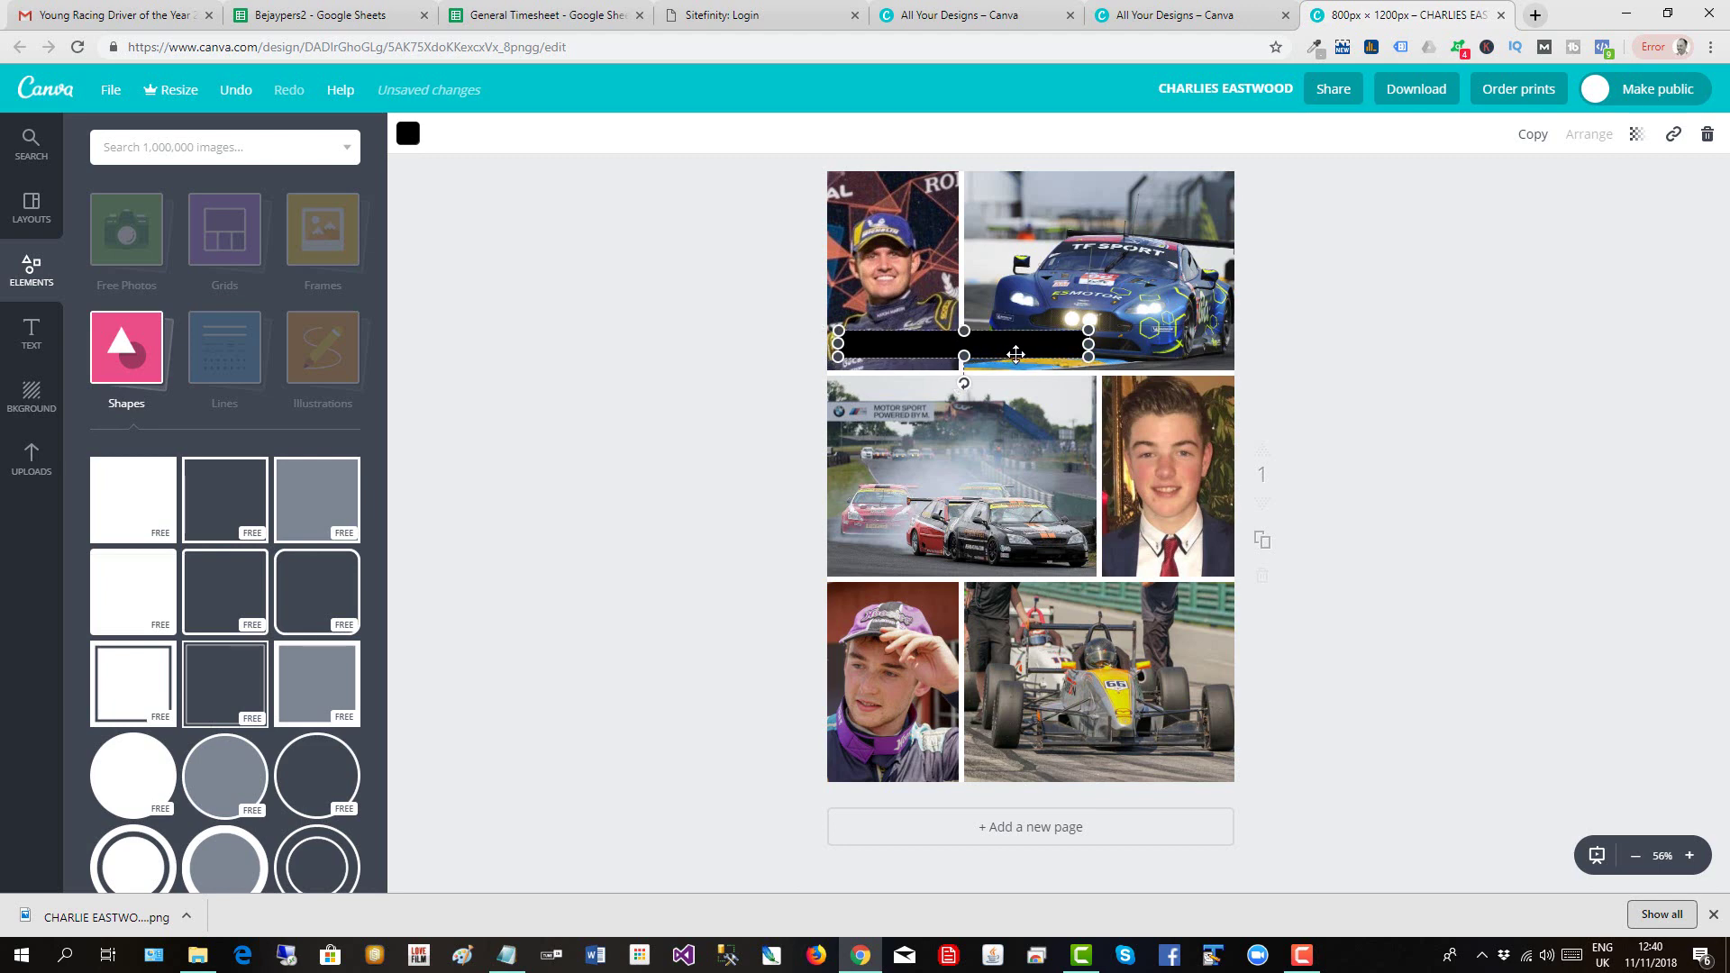
- Duplicate the black bar and place copies along the lower edges of the middle and bottom photo rows
drag(1016, 354, 1143, 566)
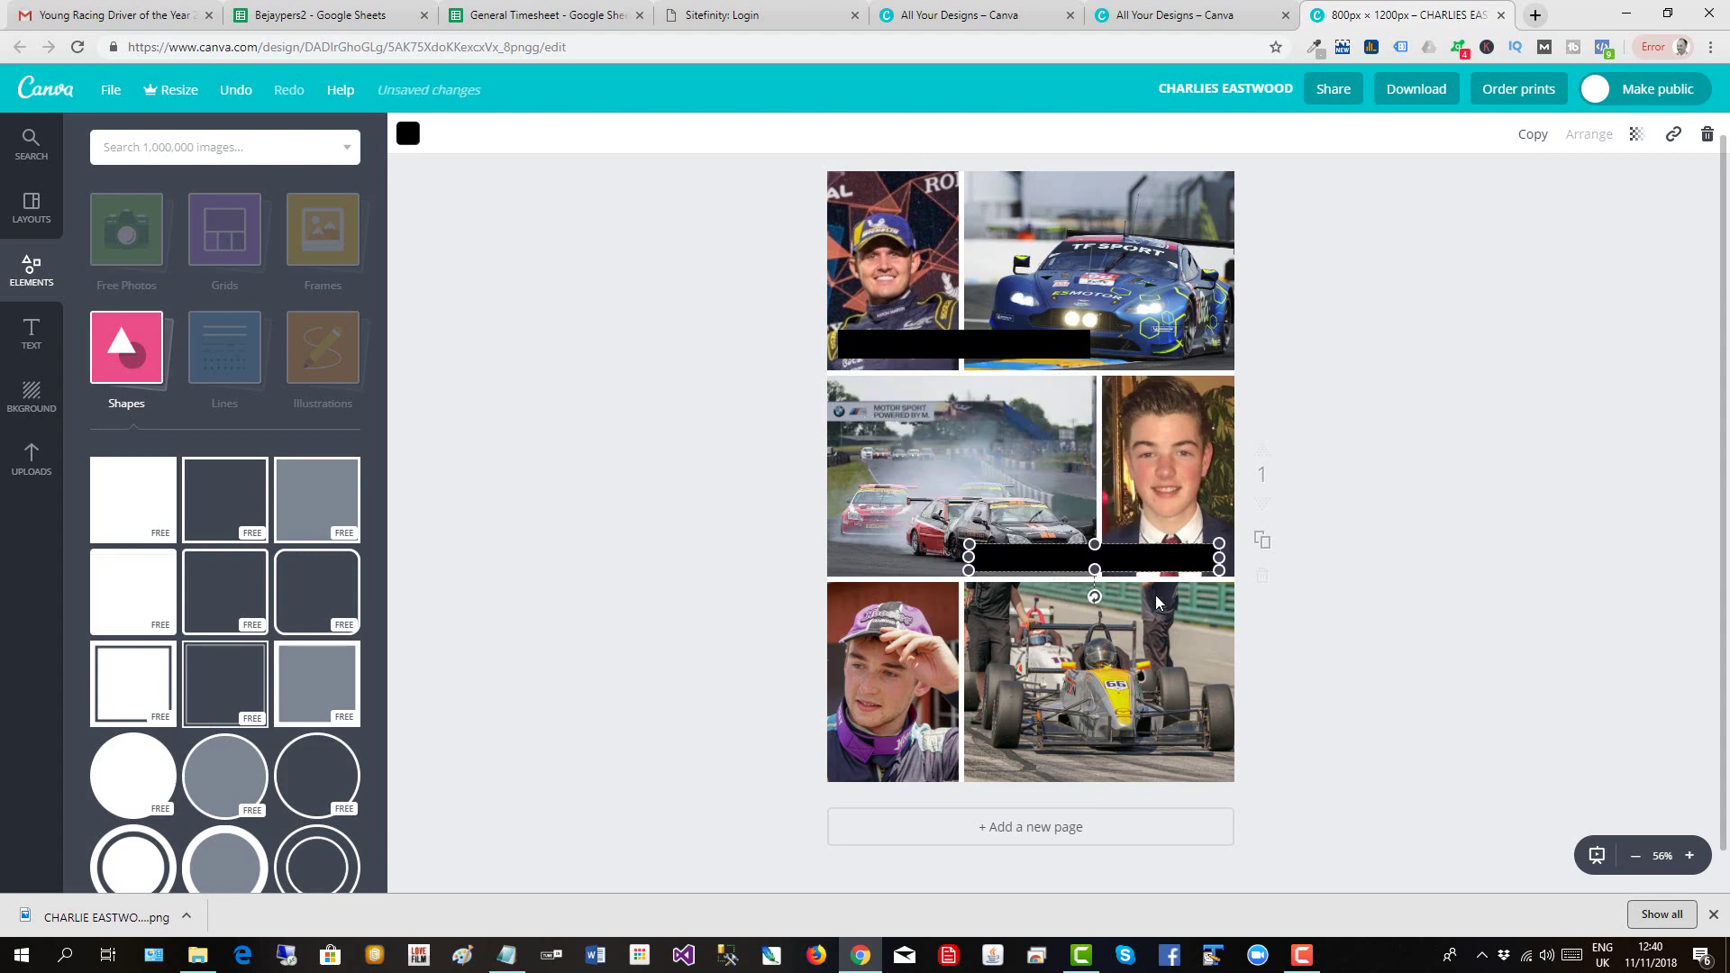
key(ctrl+v)
drag(1026, 375, 1001, 764)
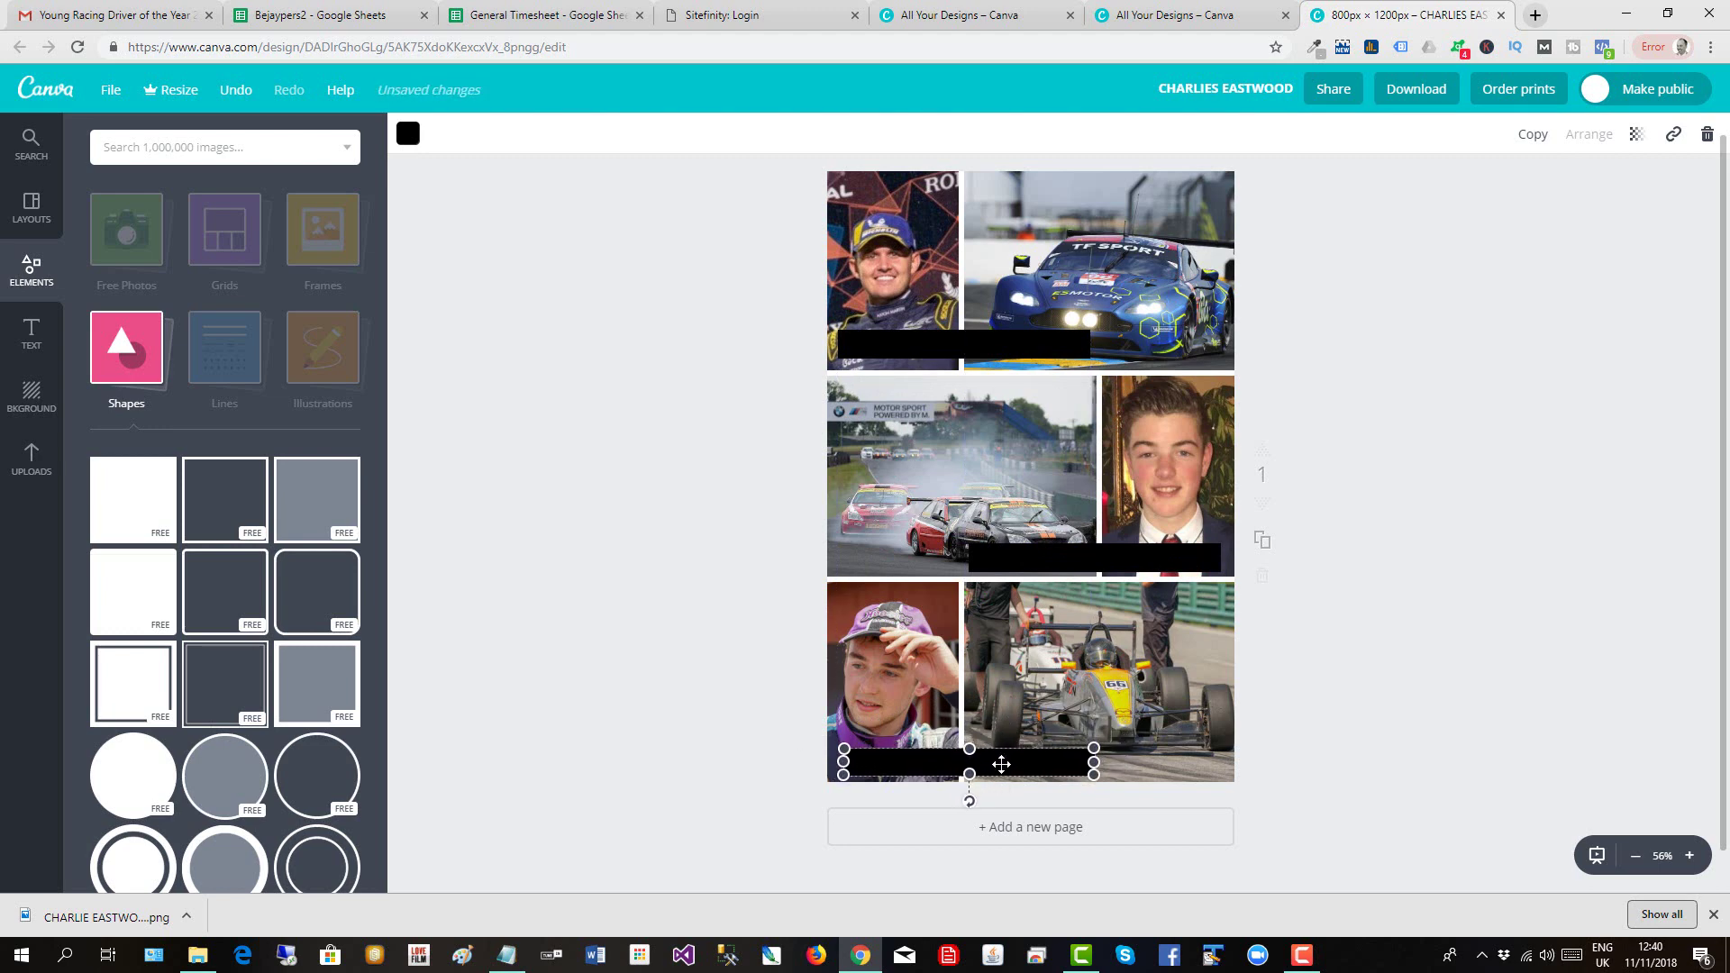
click(1391, 622)
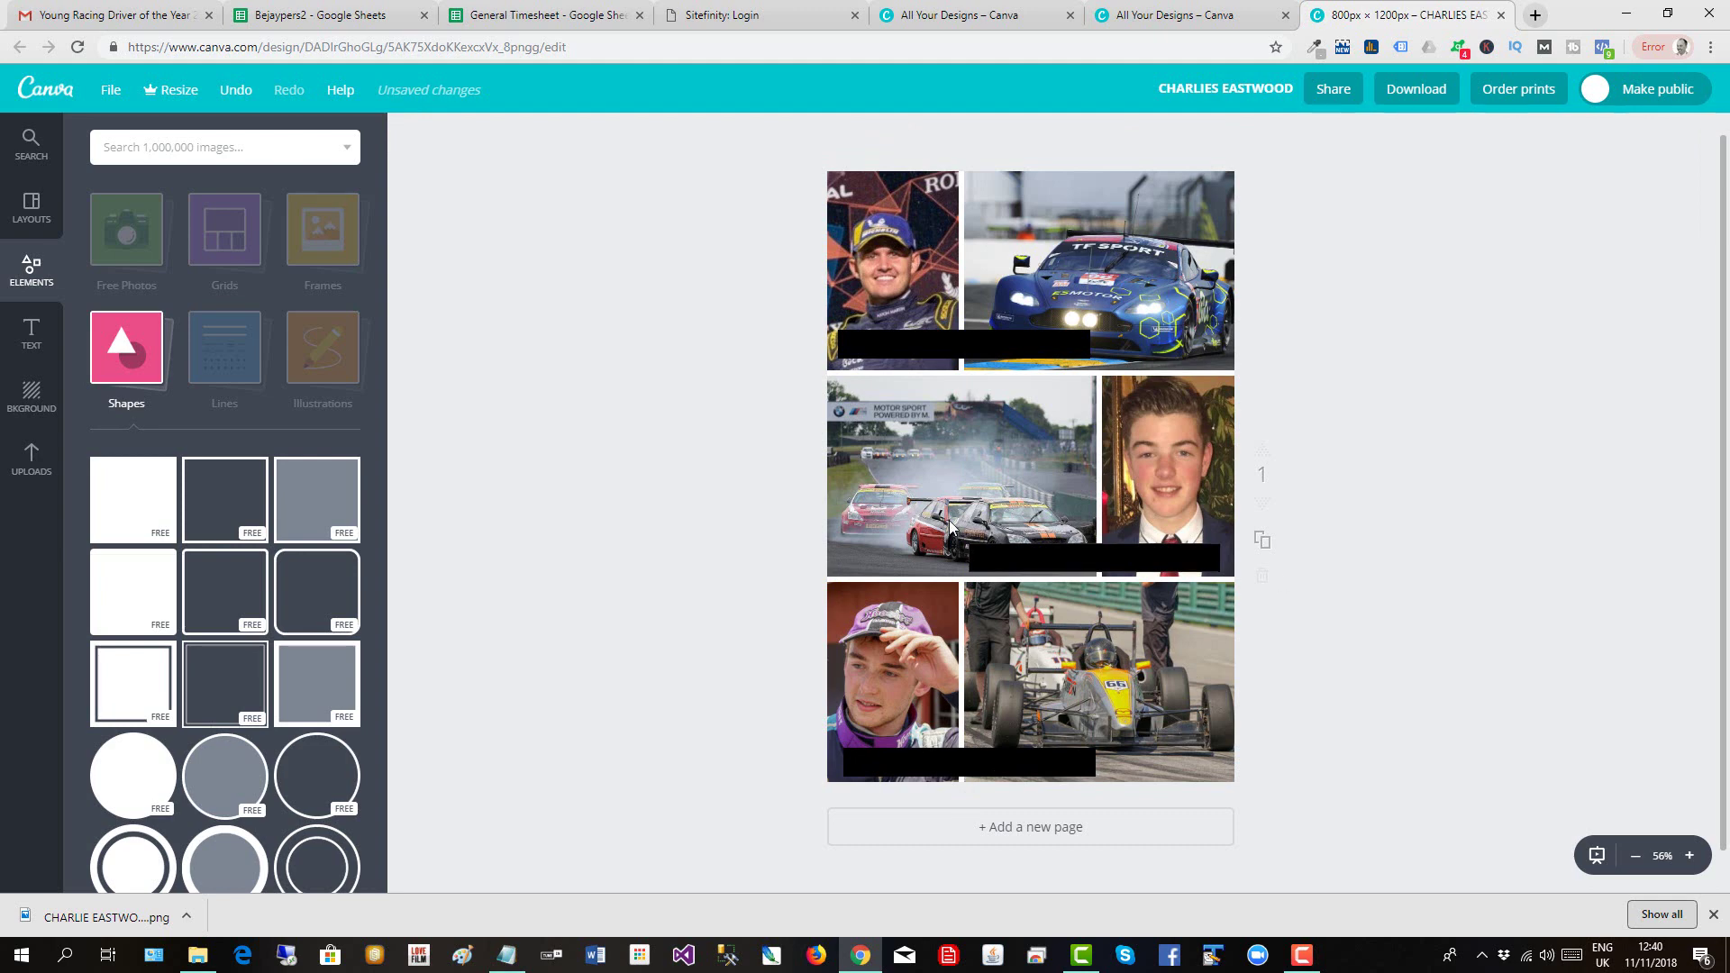
- Place a body text box on the top row's black bar and set its text colour to white
click(31, 335)
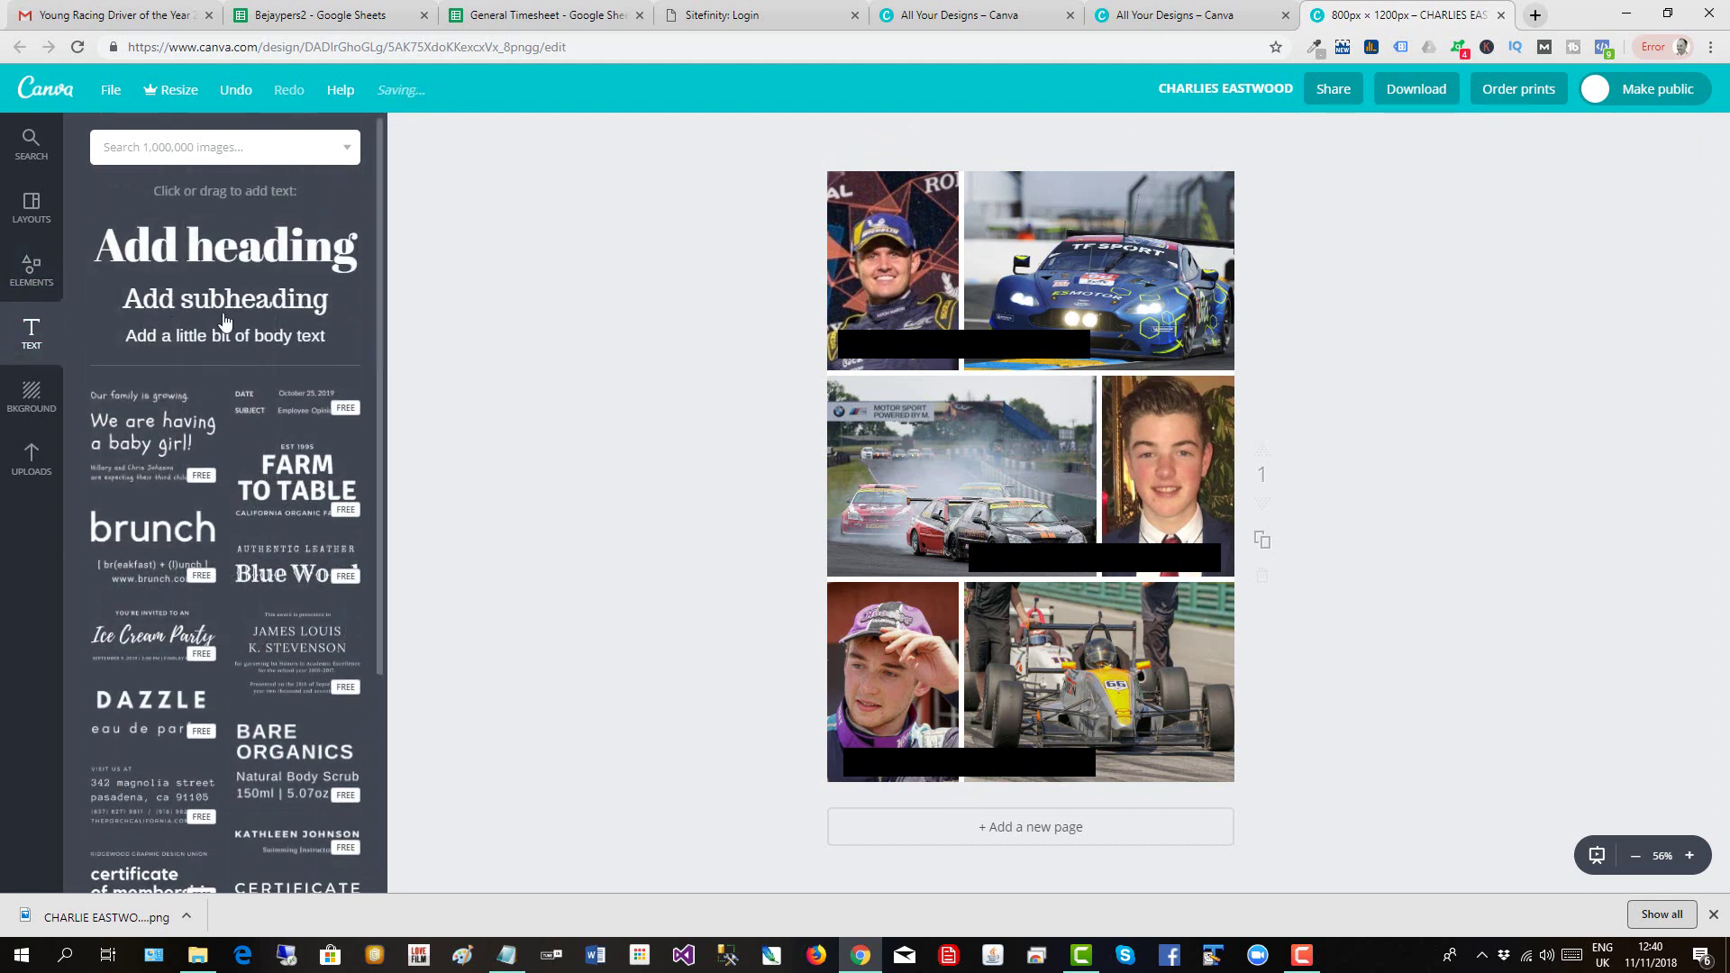
drag(213, 348, 978, 351)
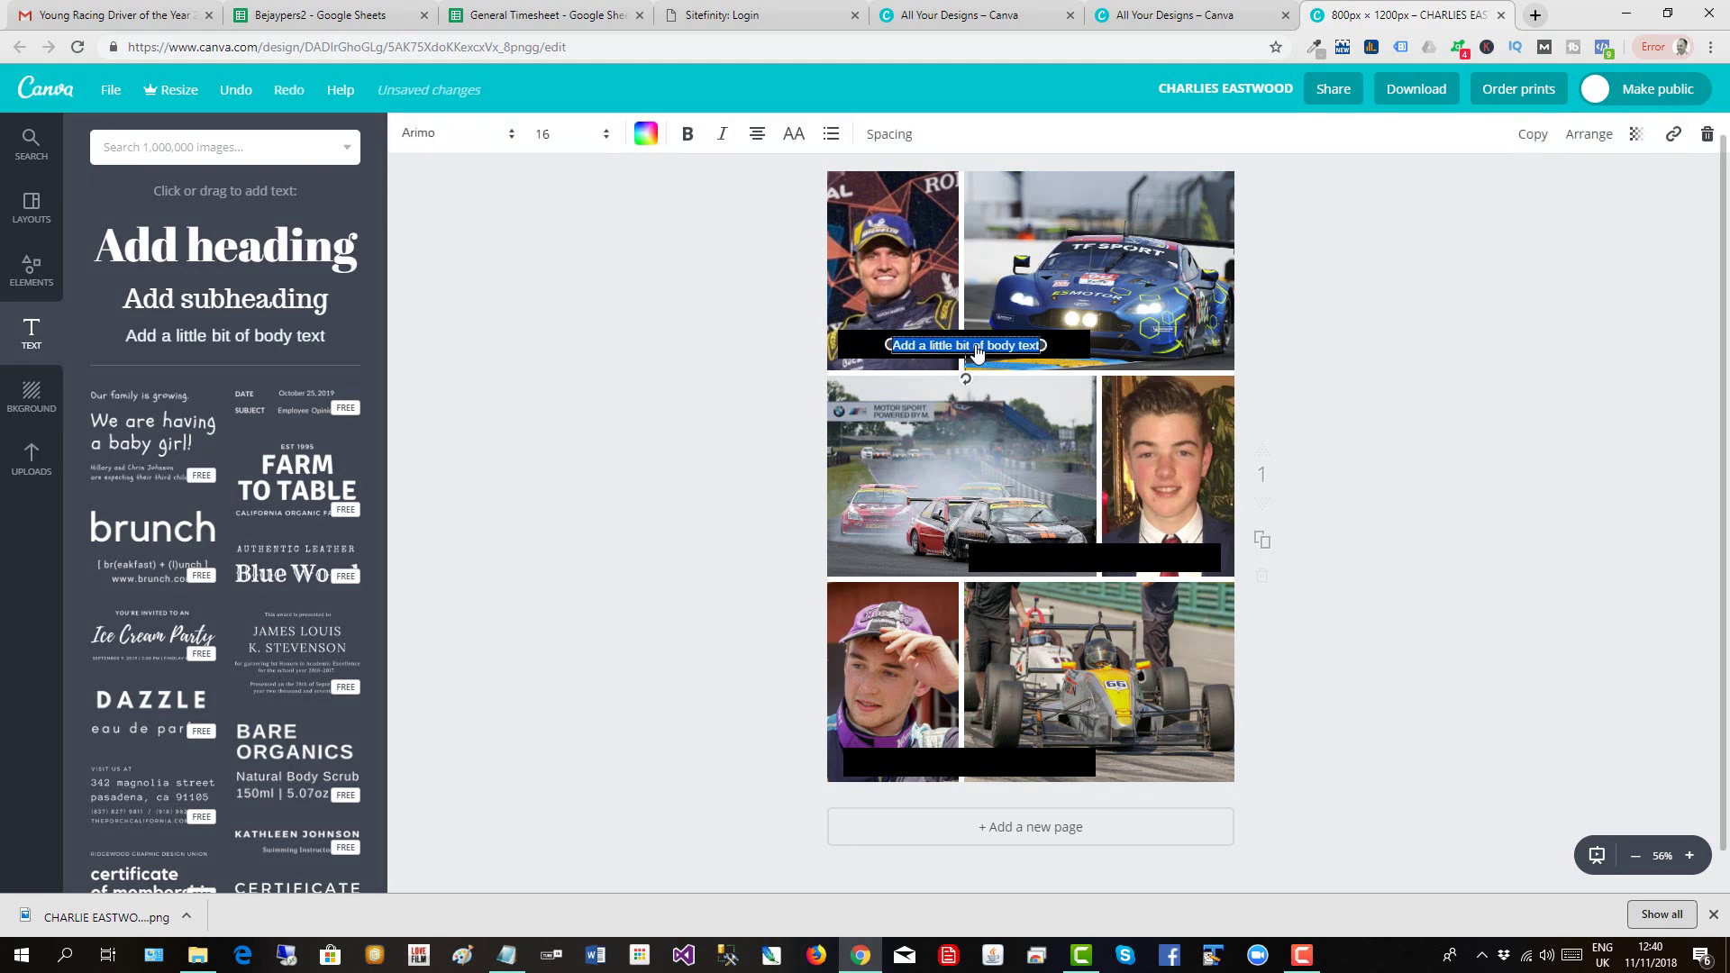
click(646, 133)
click(805, 381)
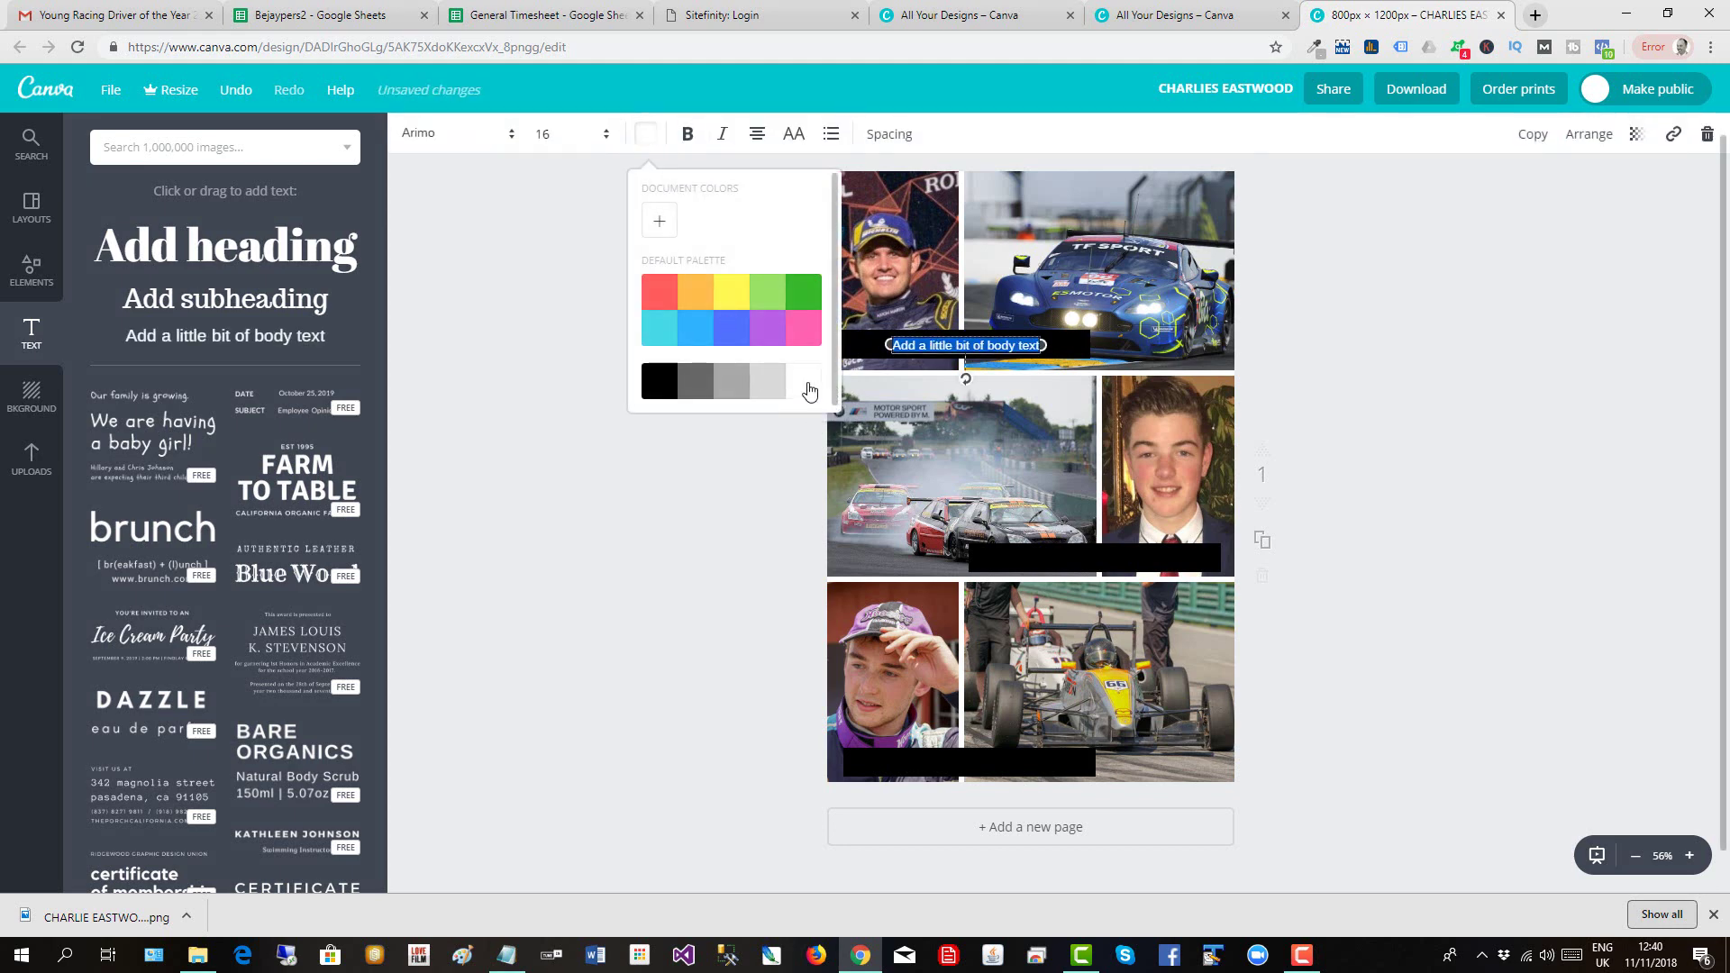
- Set the top caption's font size to 24 and replace its placeholder text with the driver's full name in capitals
click(536, 137)
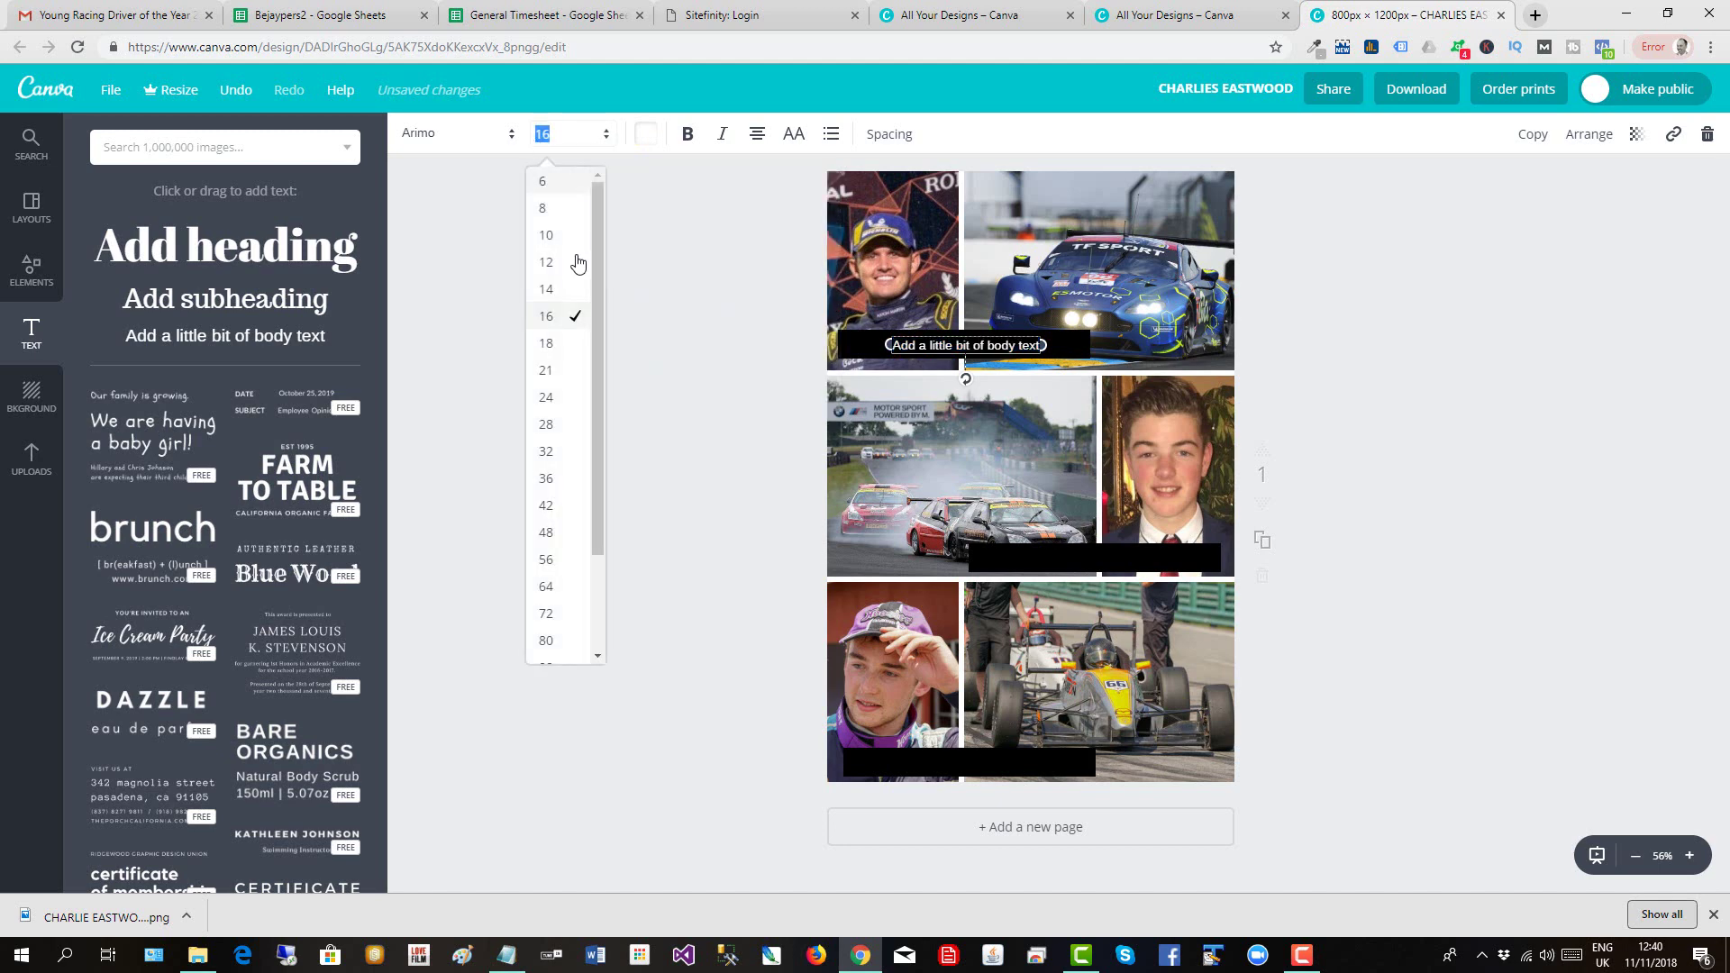
click(569, 399)
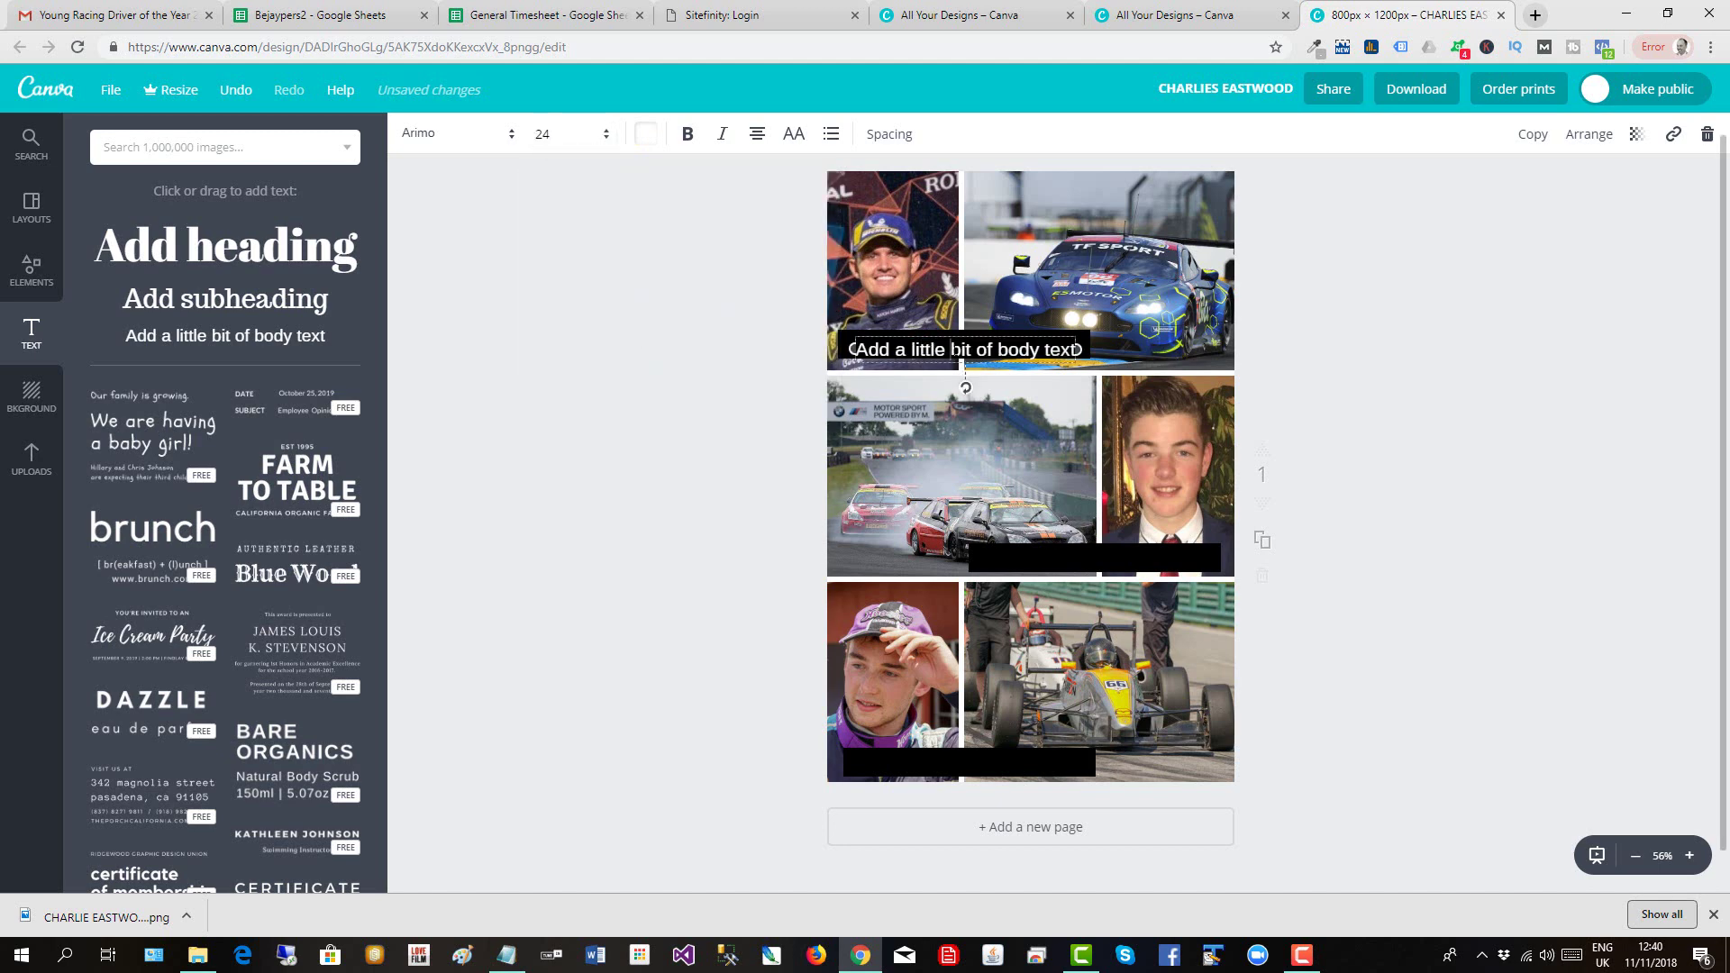
triple_click(956, 350)
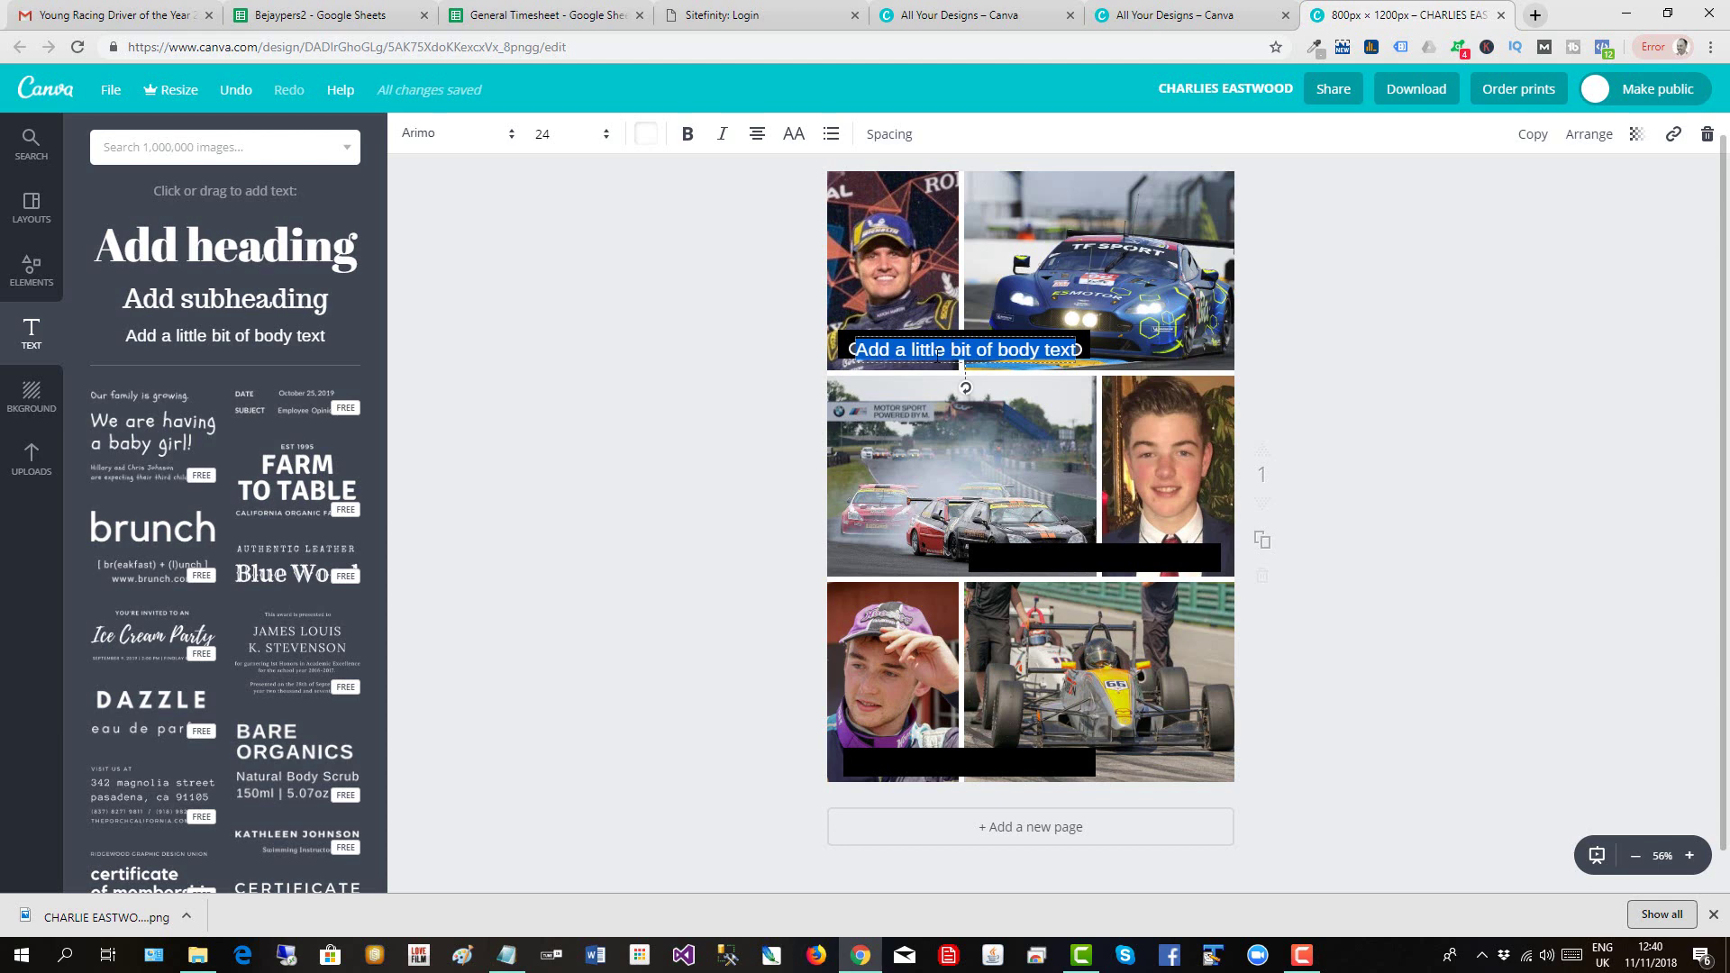
text(CHARL)
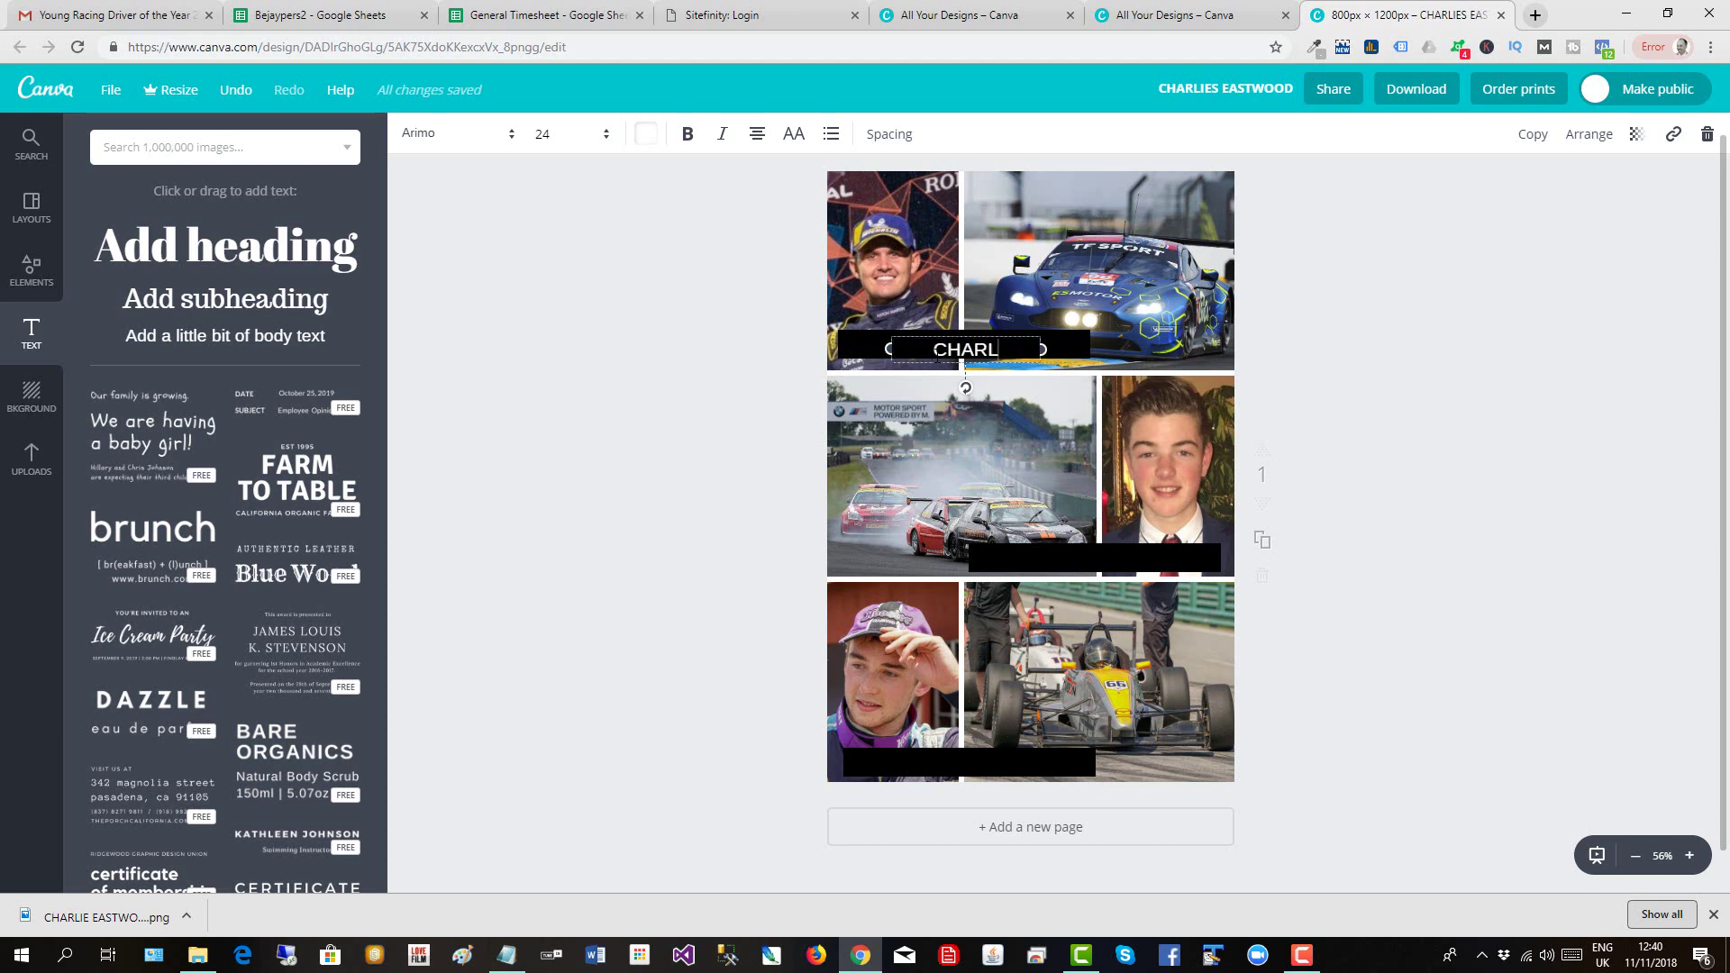
text(IE EASTWODD)
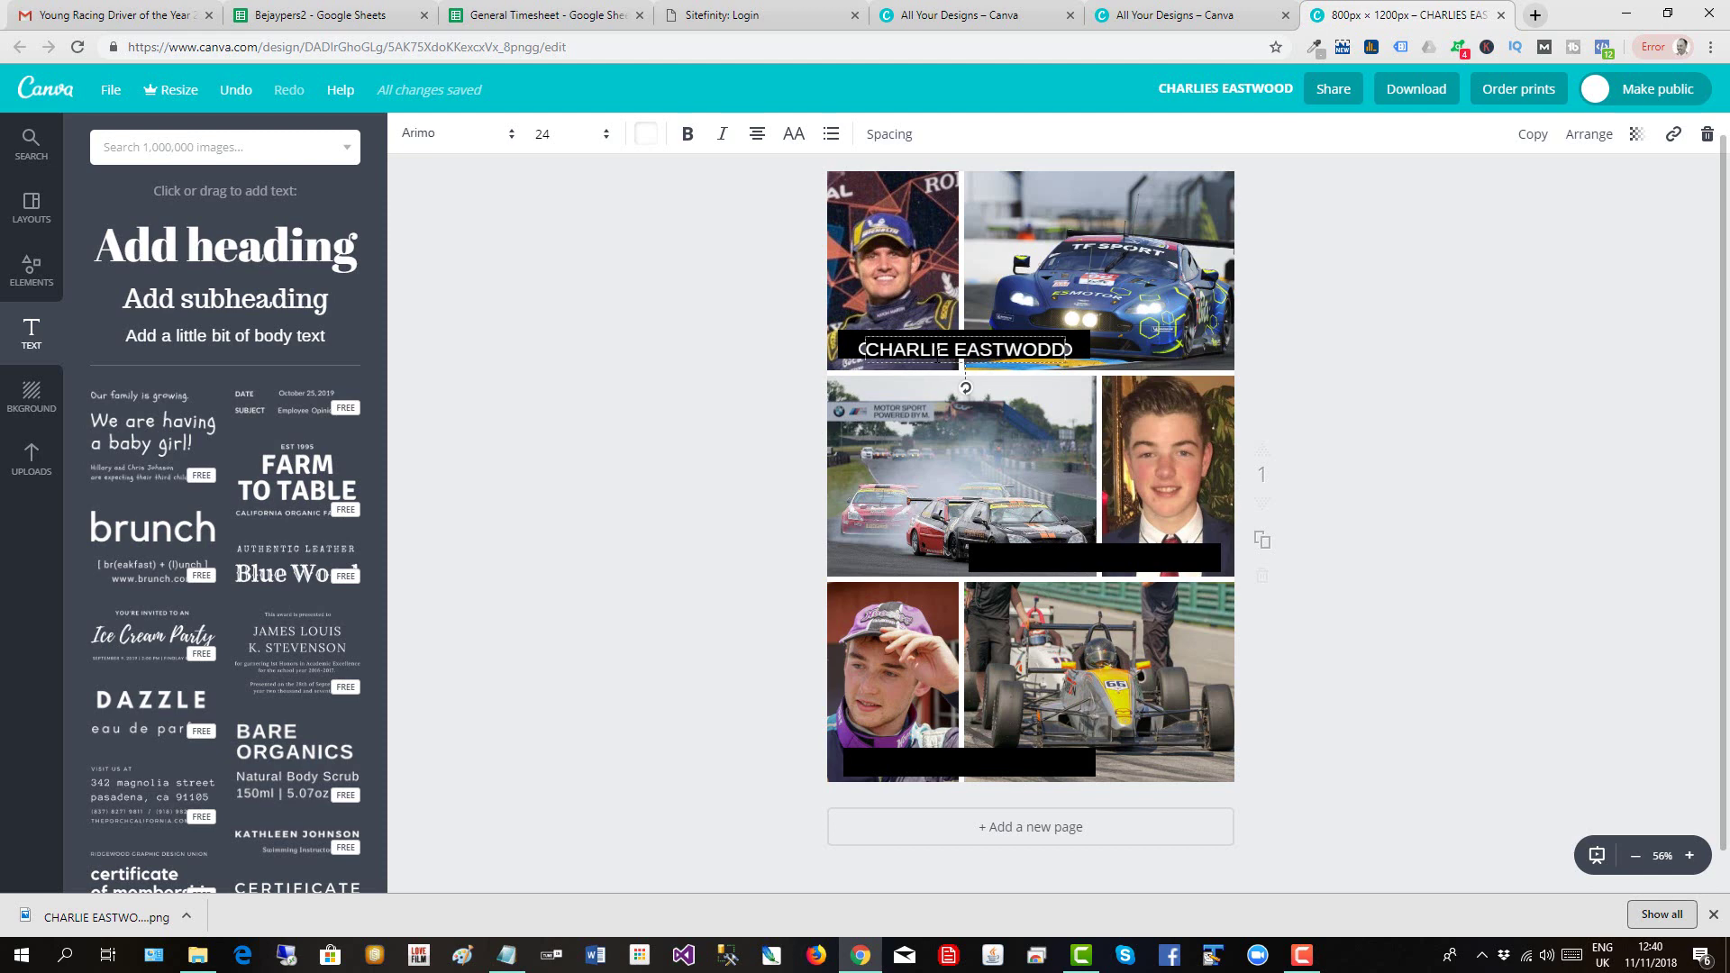
click(1489, 461)
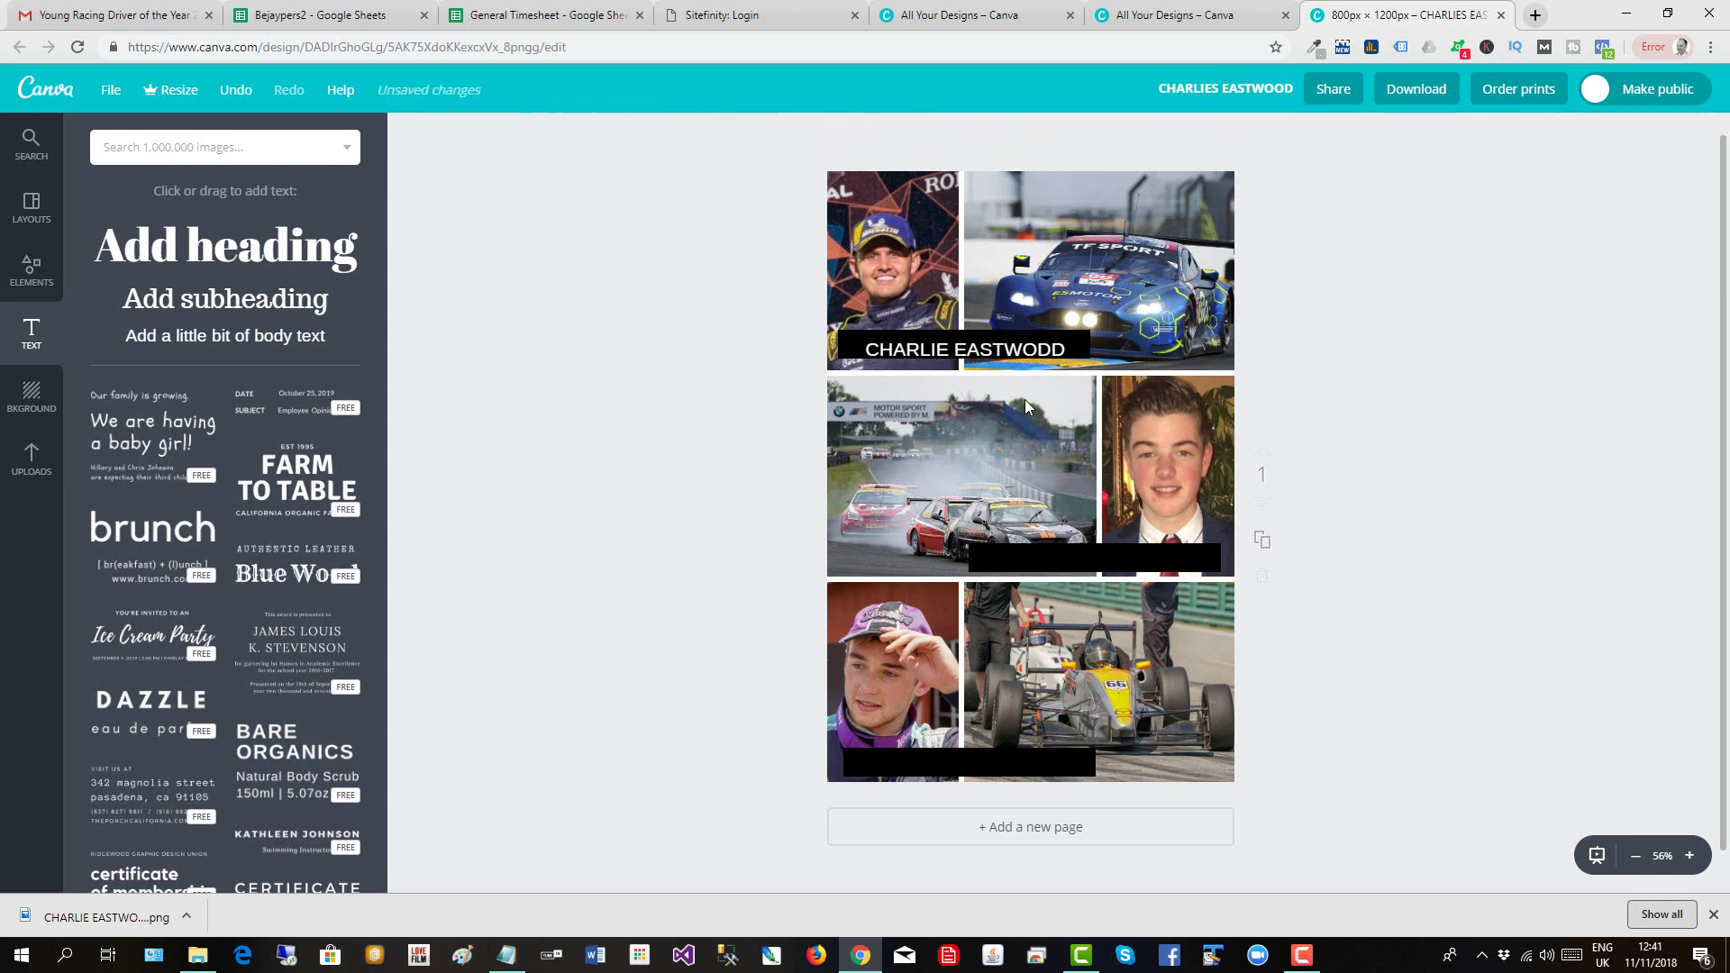
- Move the top caption up slightly so it sits vertically centred on its black bar
click(998, 353)
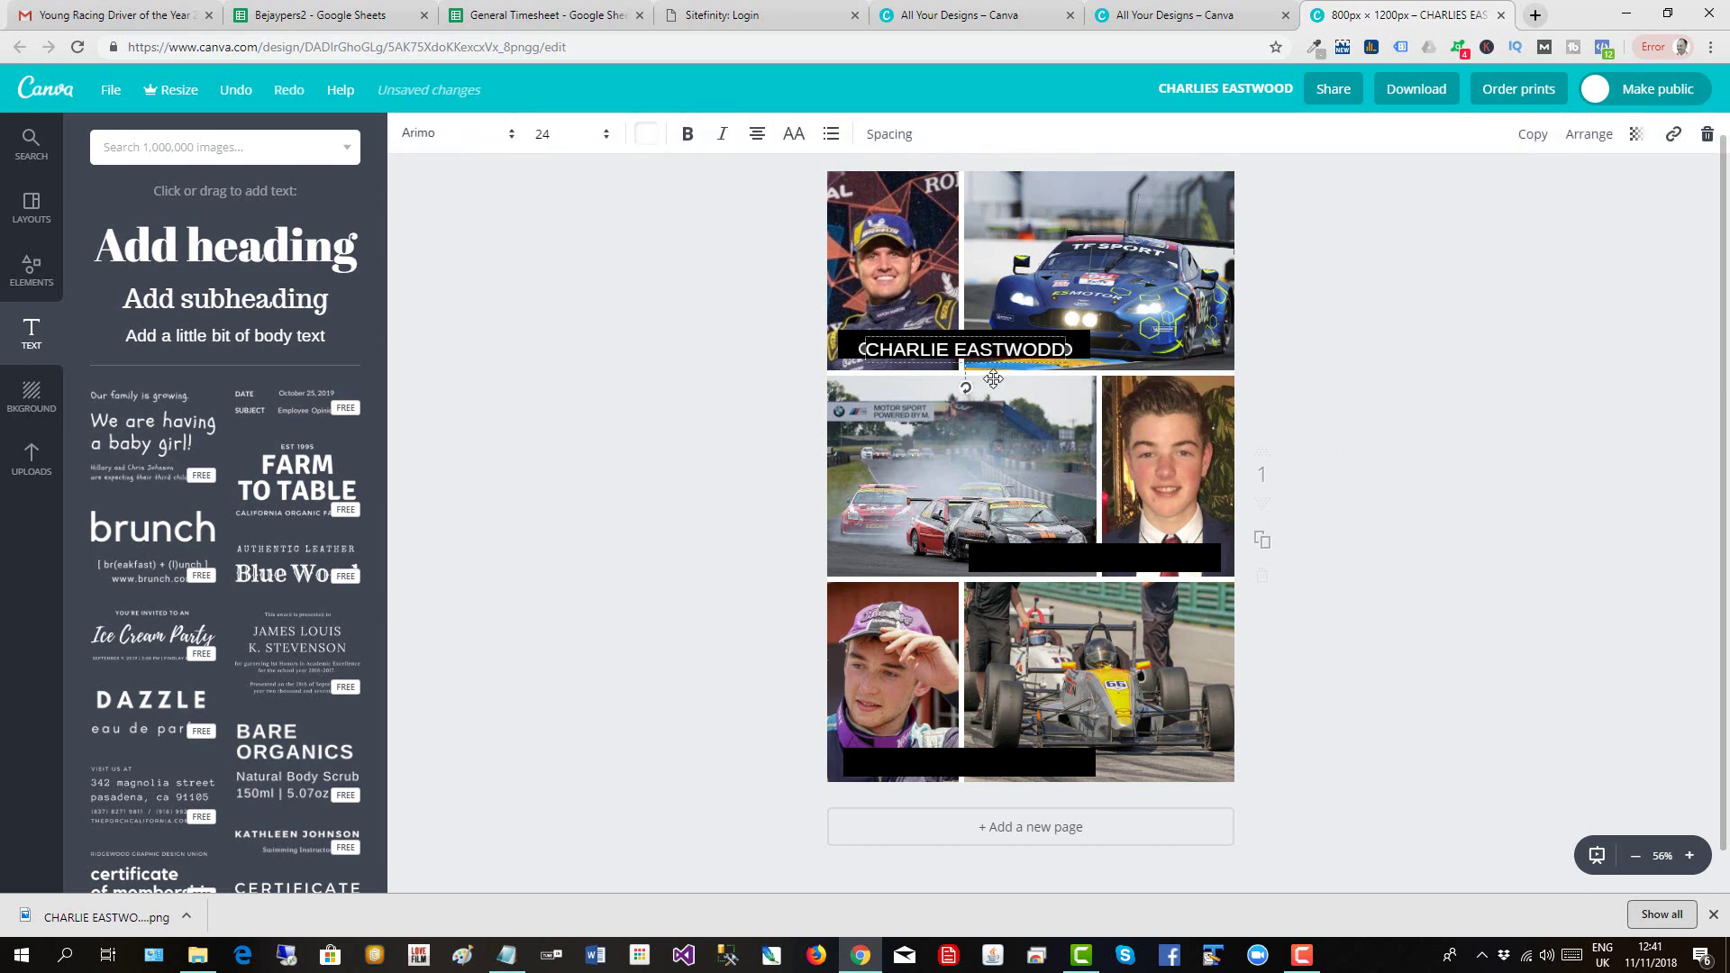
drag(988, 368, 993, 367)
click(1450, 386)
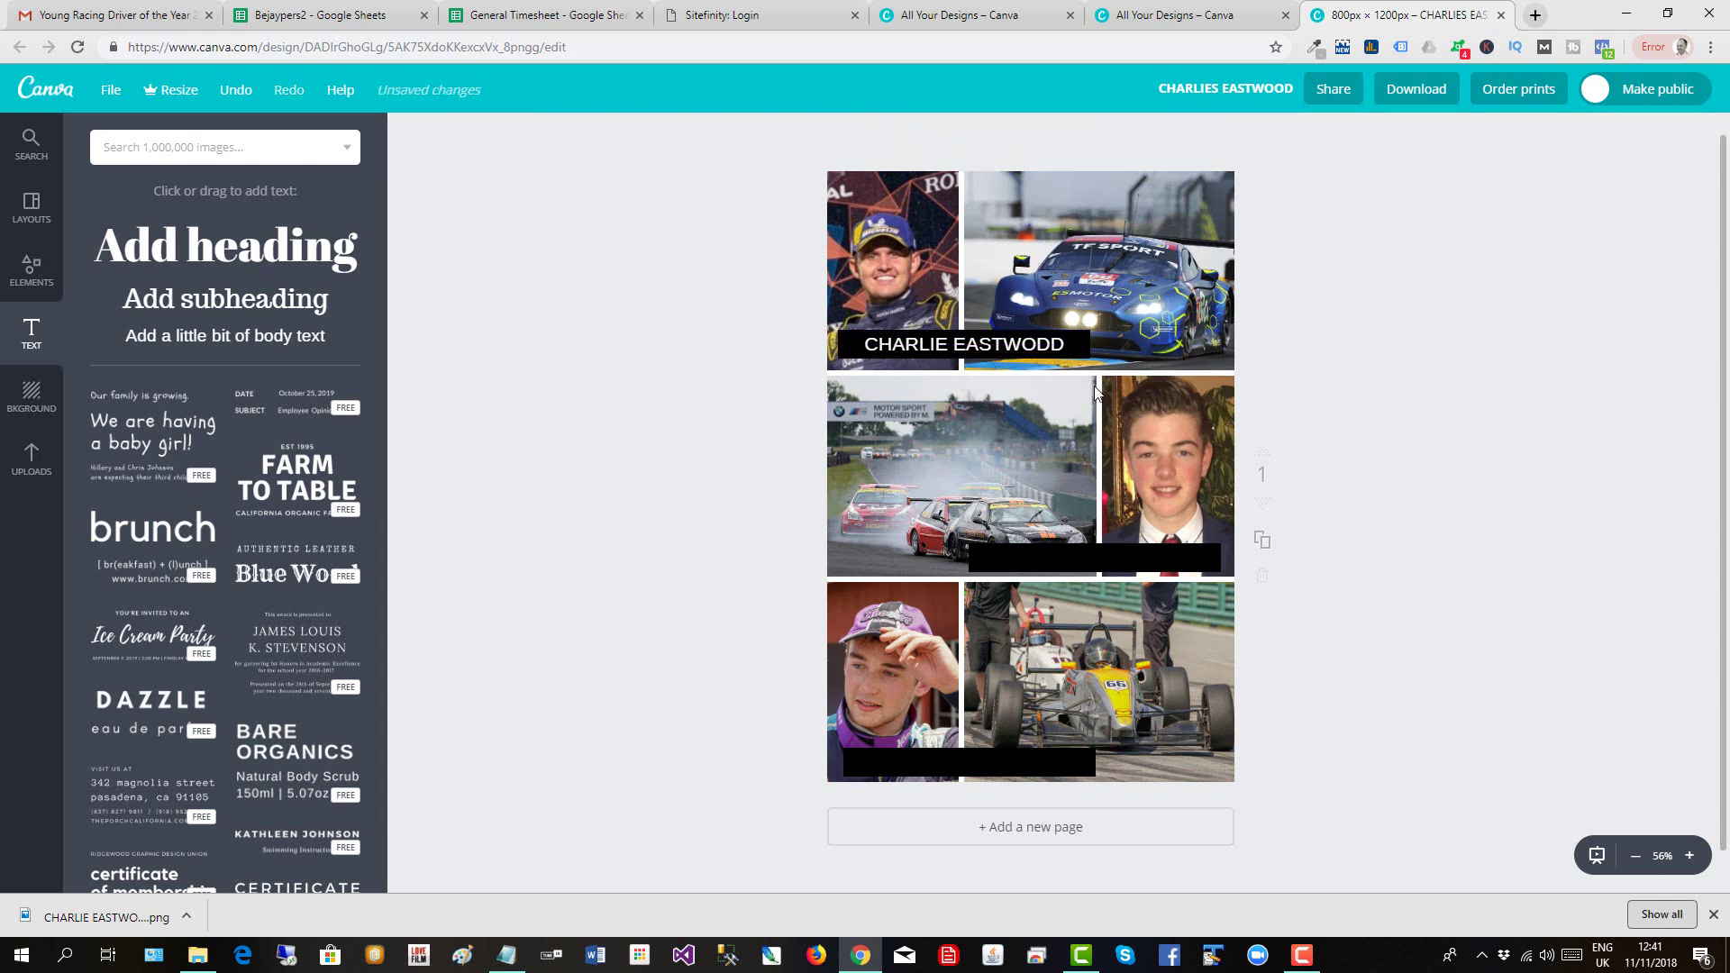
- Duplicate the top caption and place copies on the black bars of the middle and bottom rows
click(997, 367)
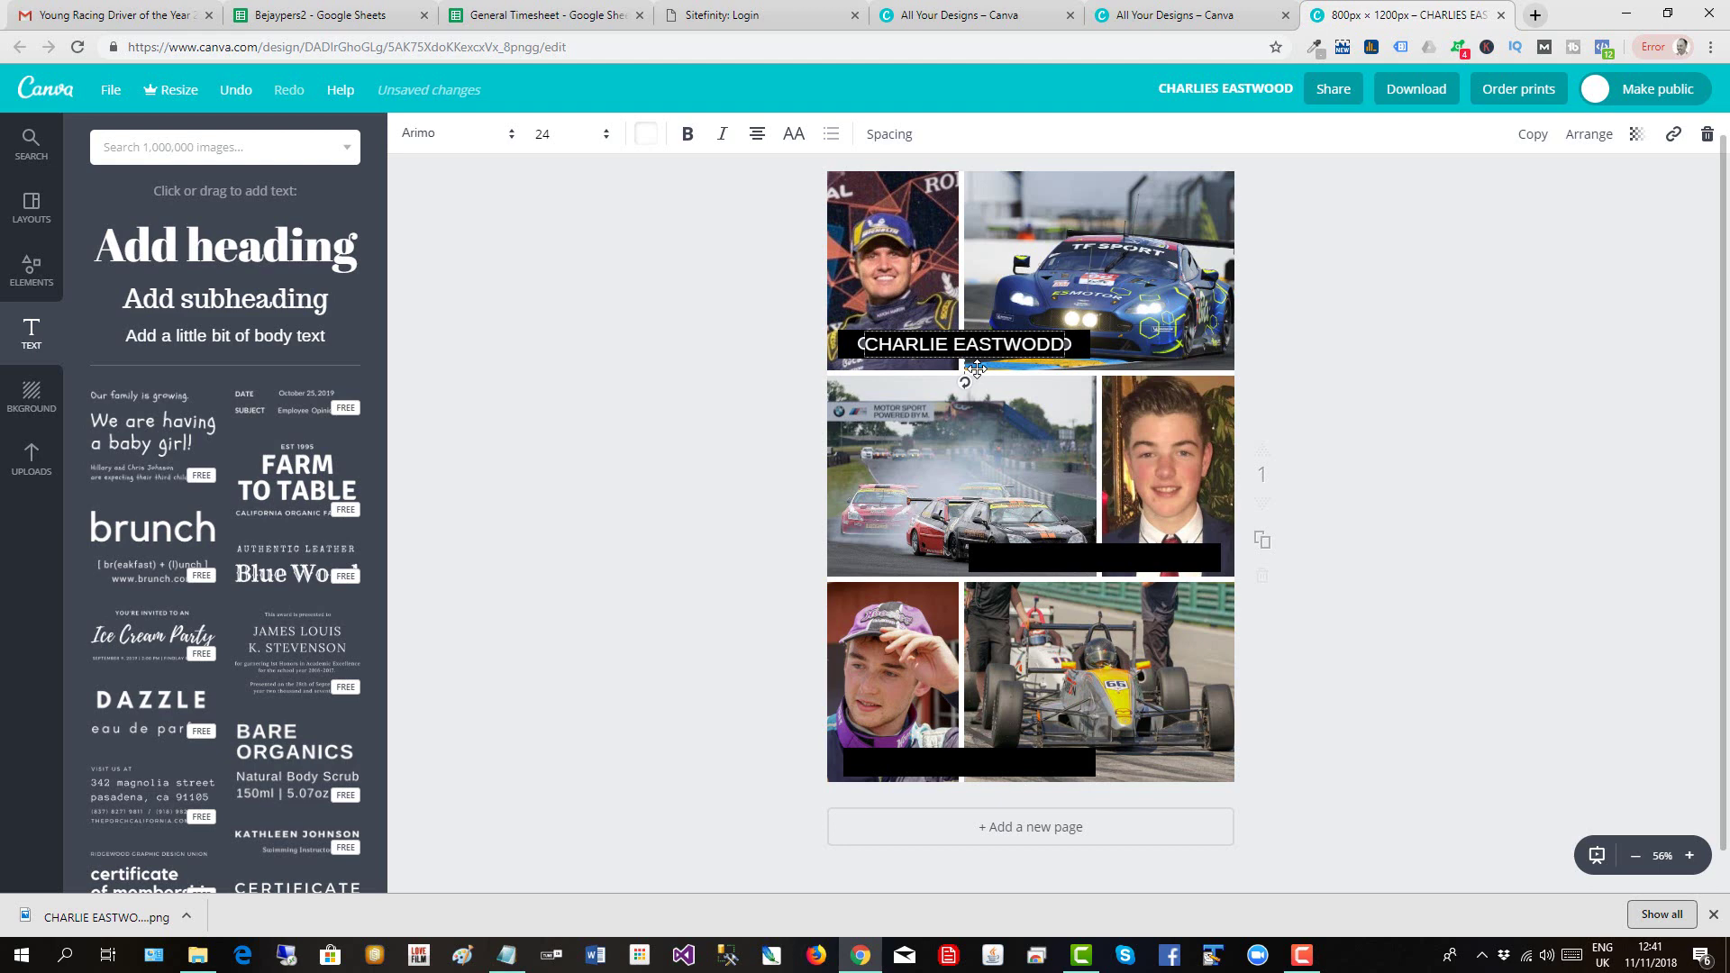
drag(977, 369, 1141, 580)
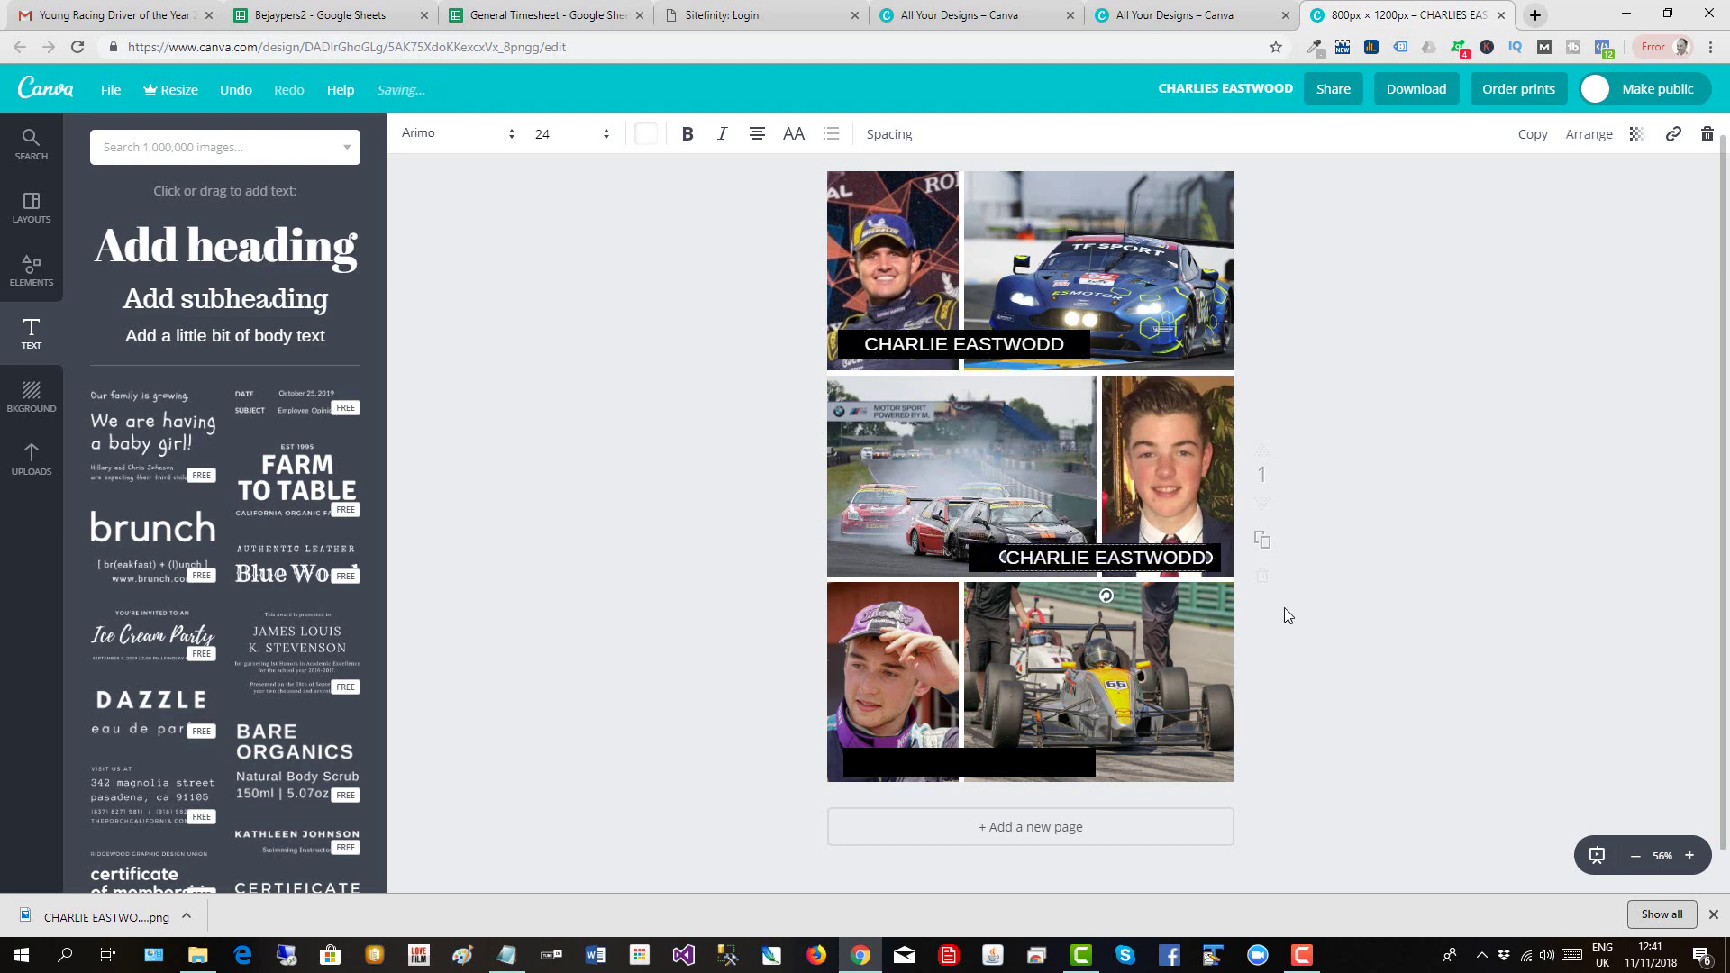
key(ctrl+v)
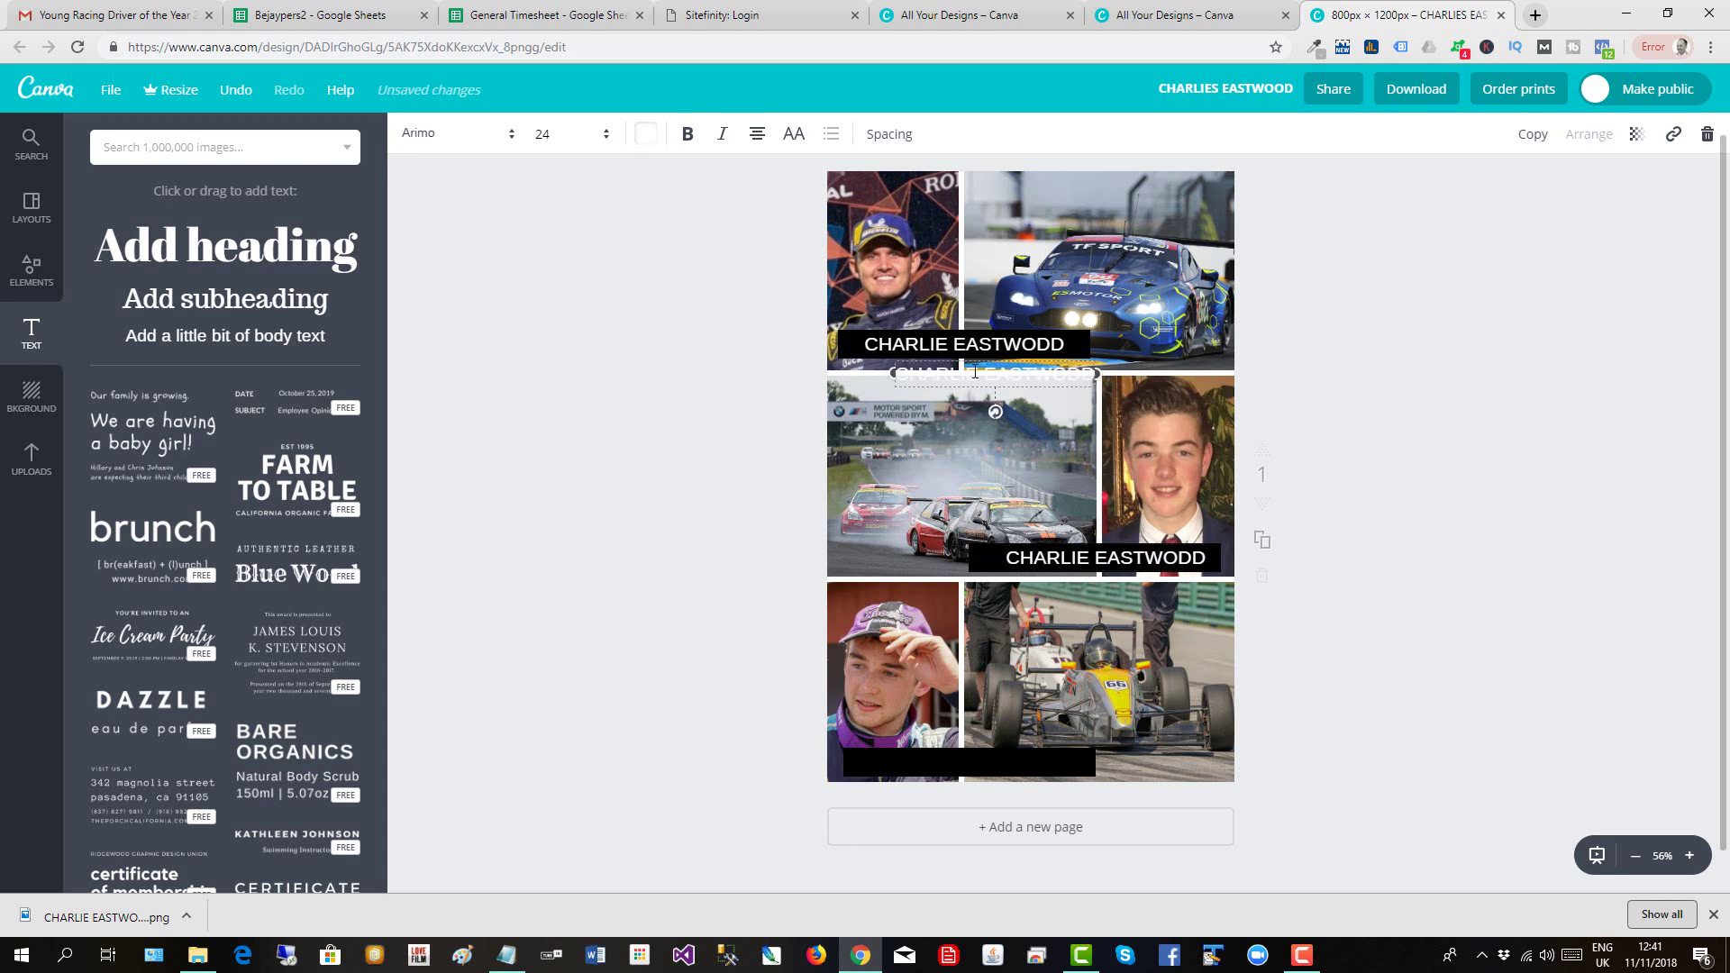
drag(1016, 399, 980, 789)
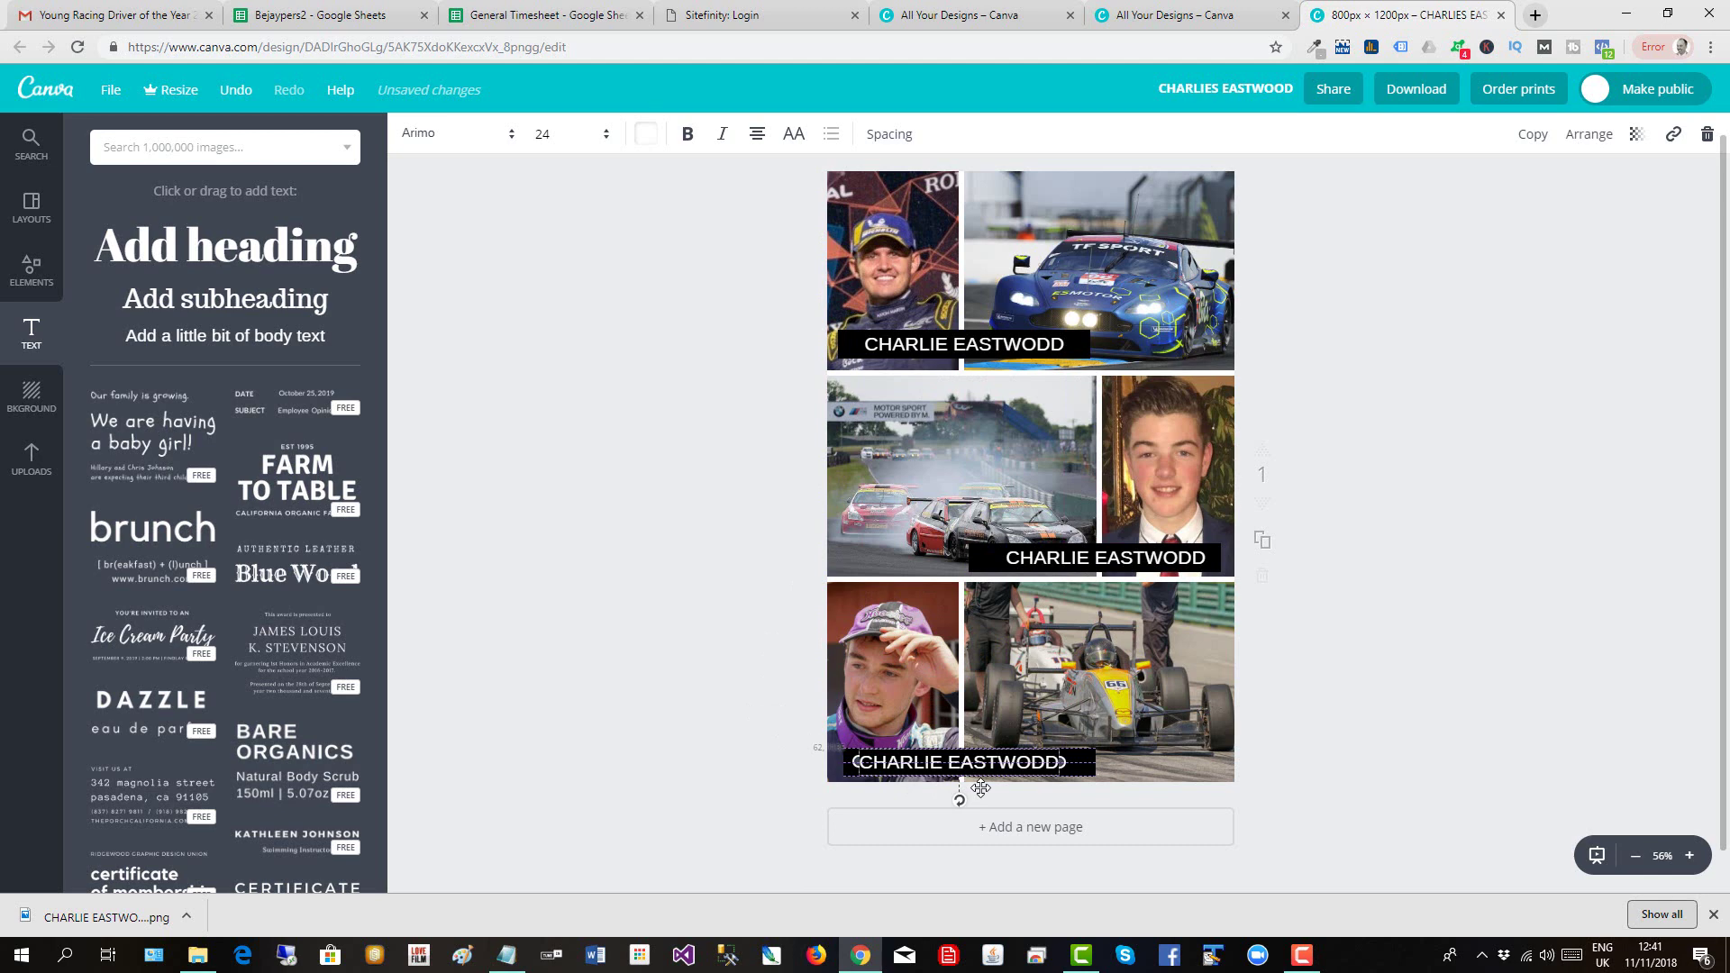
- Replace the middle row's caption text with that driver's first name in capitals
click(1139, 558)
double_click(1138, 558)
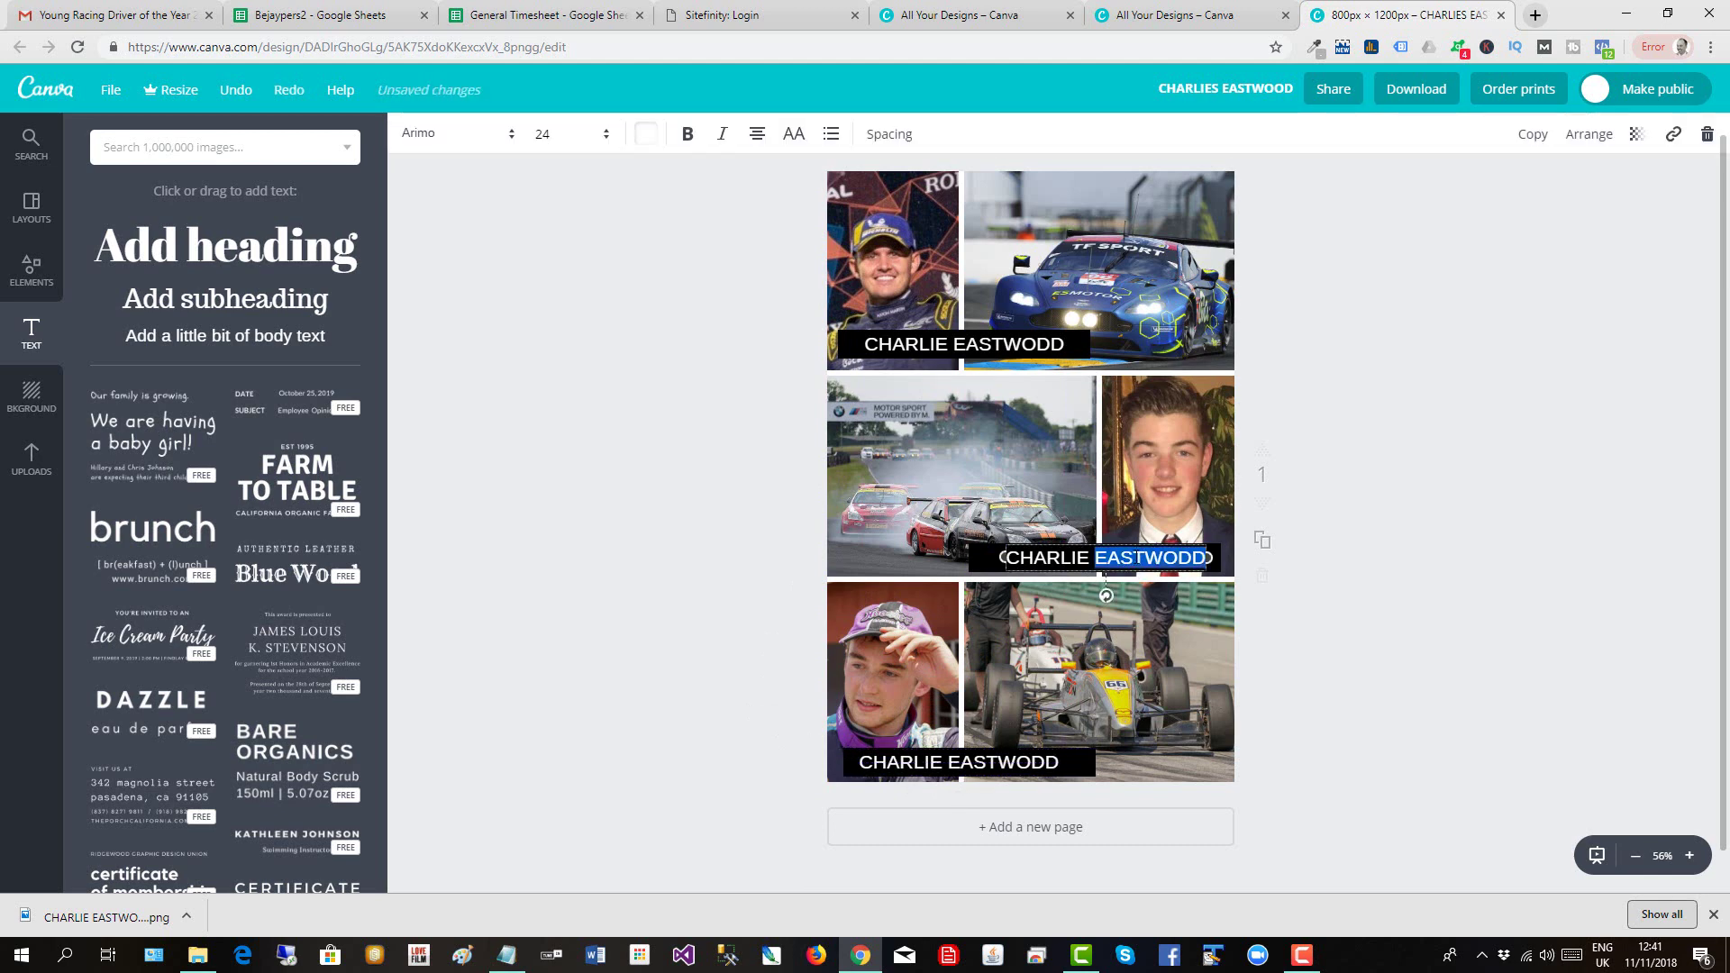
key(ctrl+a)
key(BackSpace)
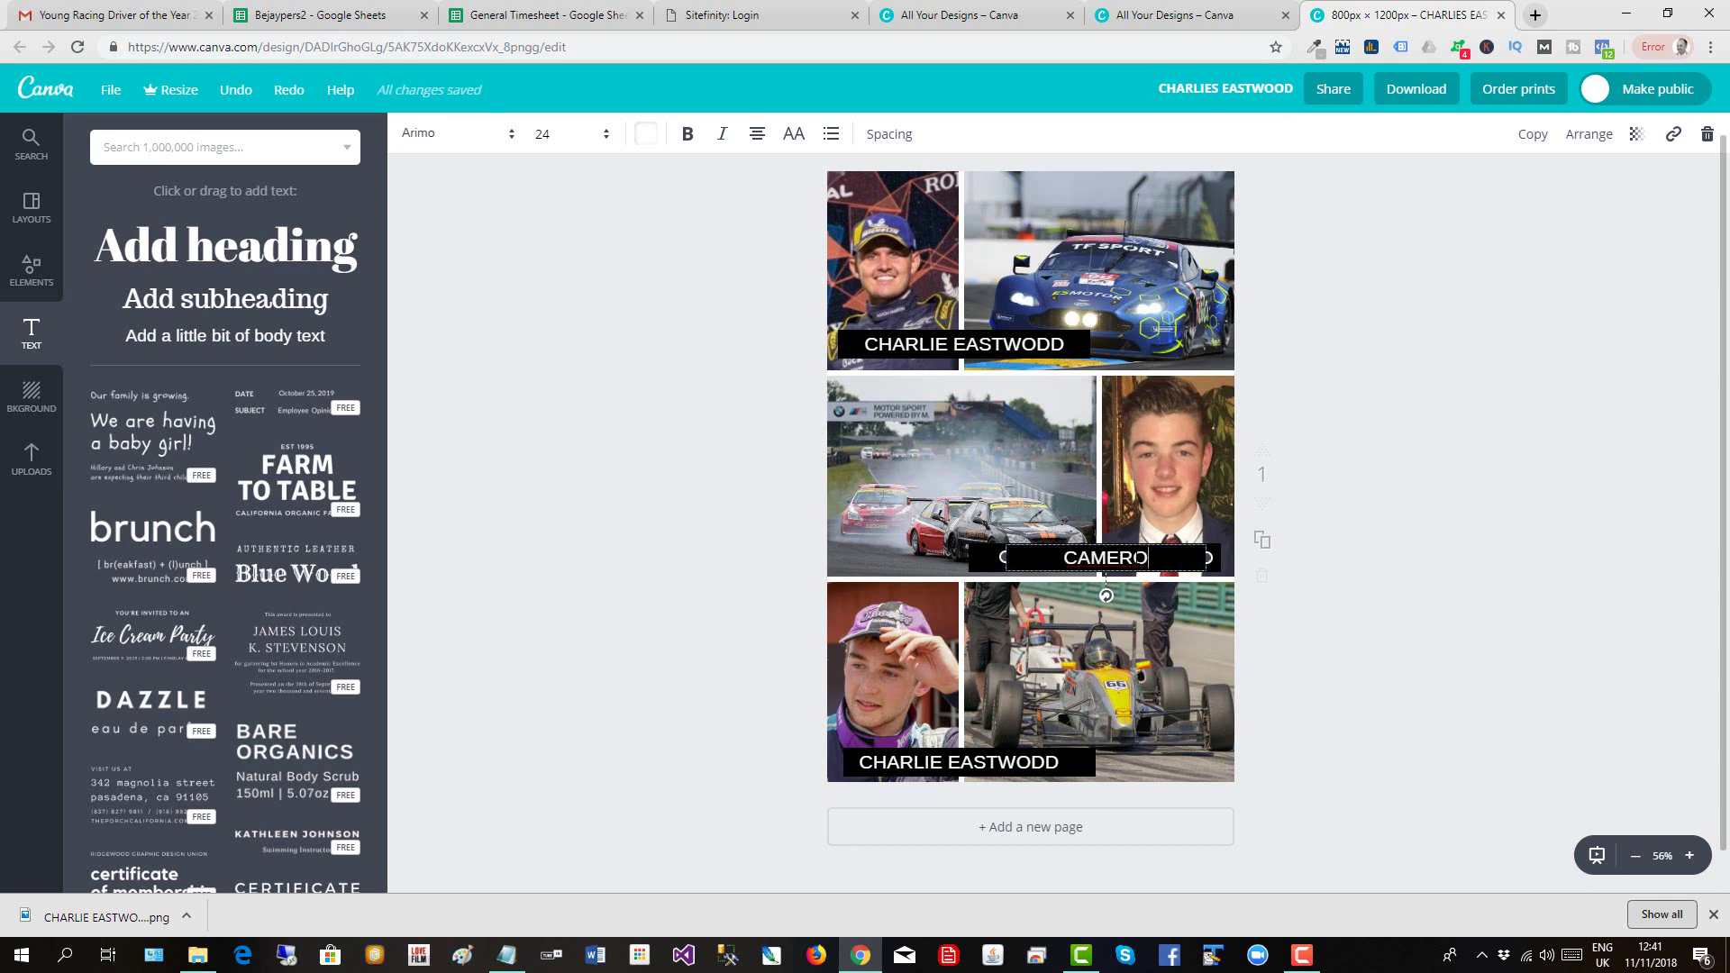
text(N)
- Replace the bottom row's caption text with that driver's full name in capitals
double_click(1000, 763)
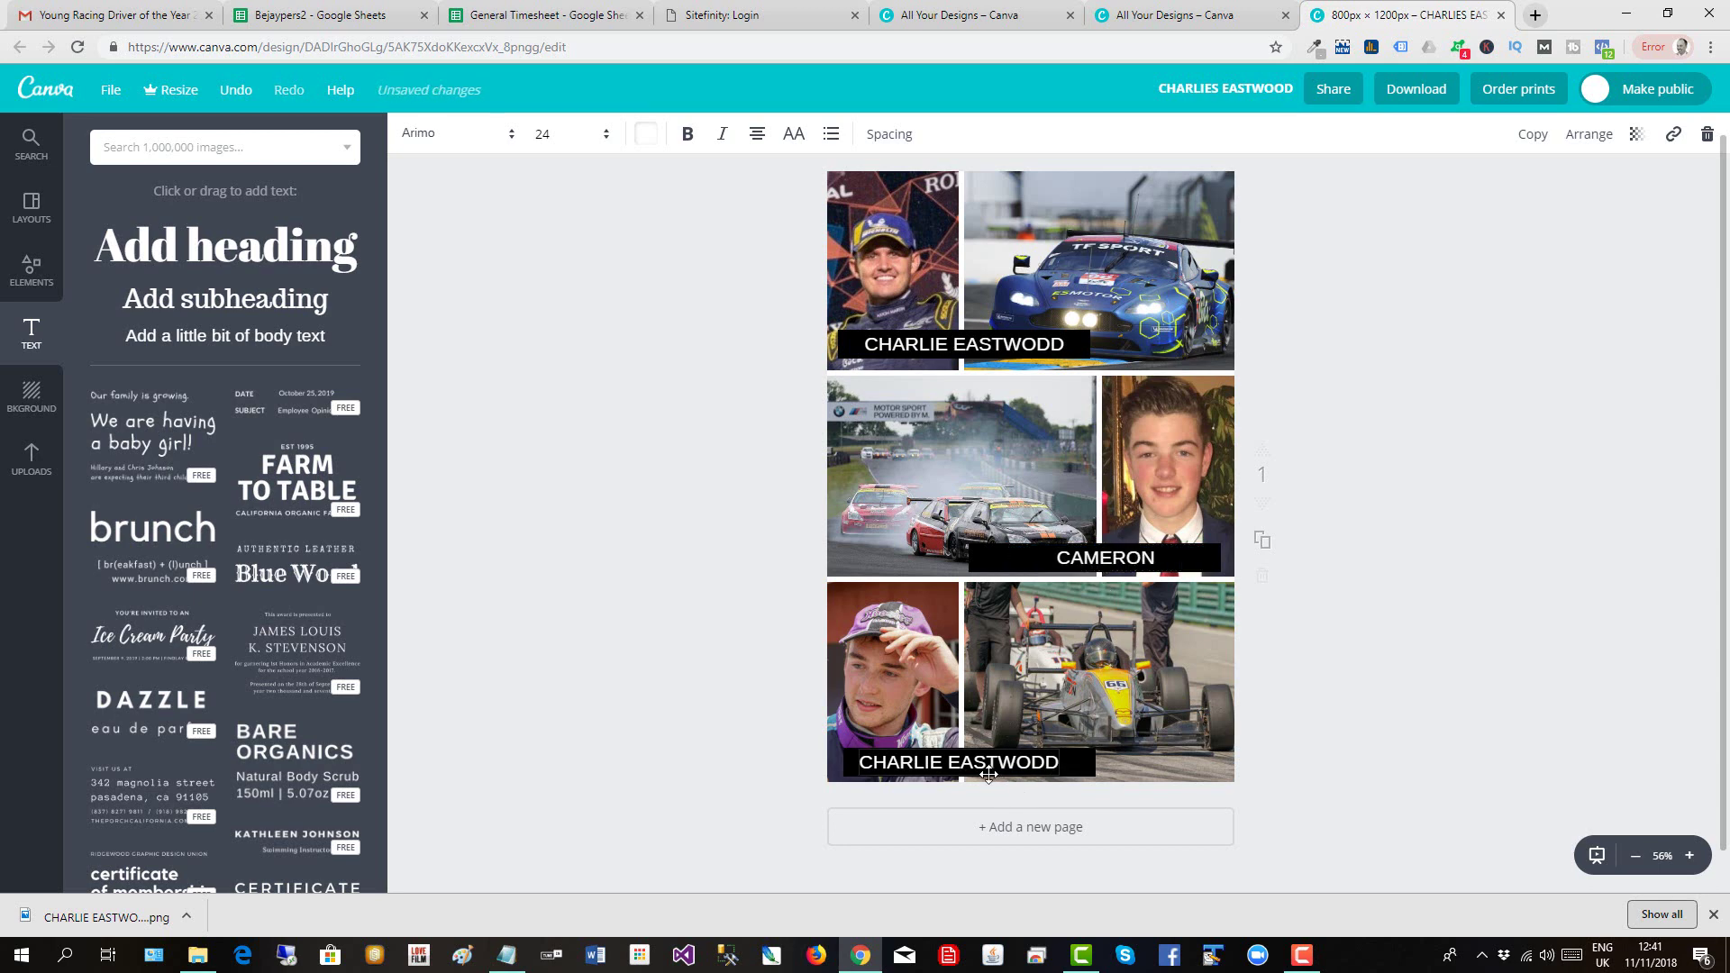
key(ctrl+a)
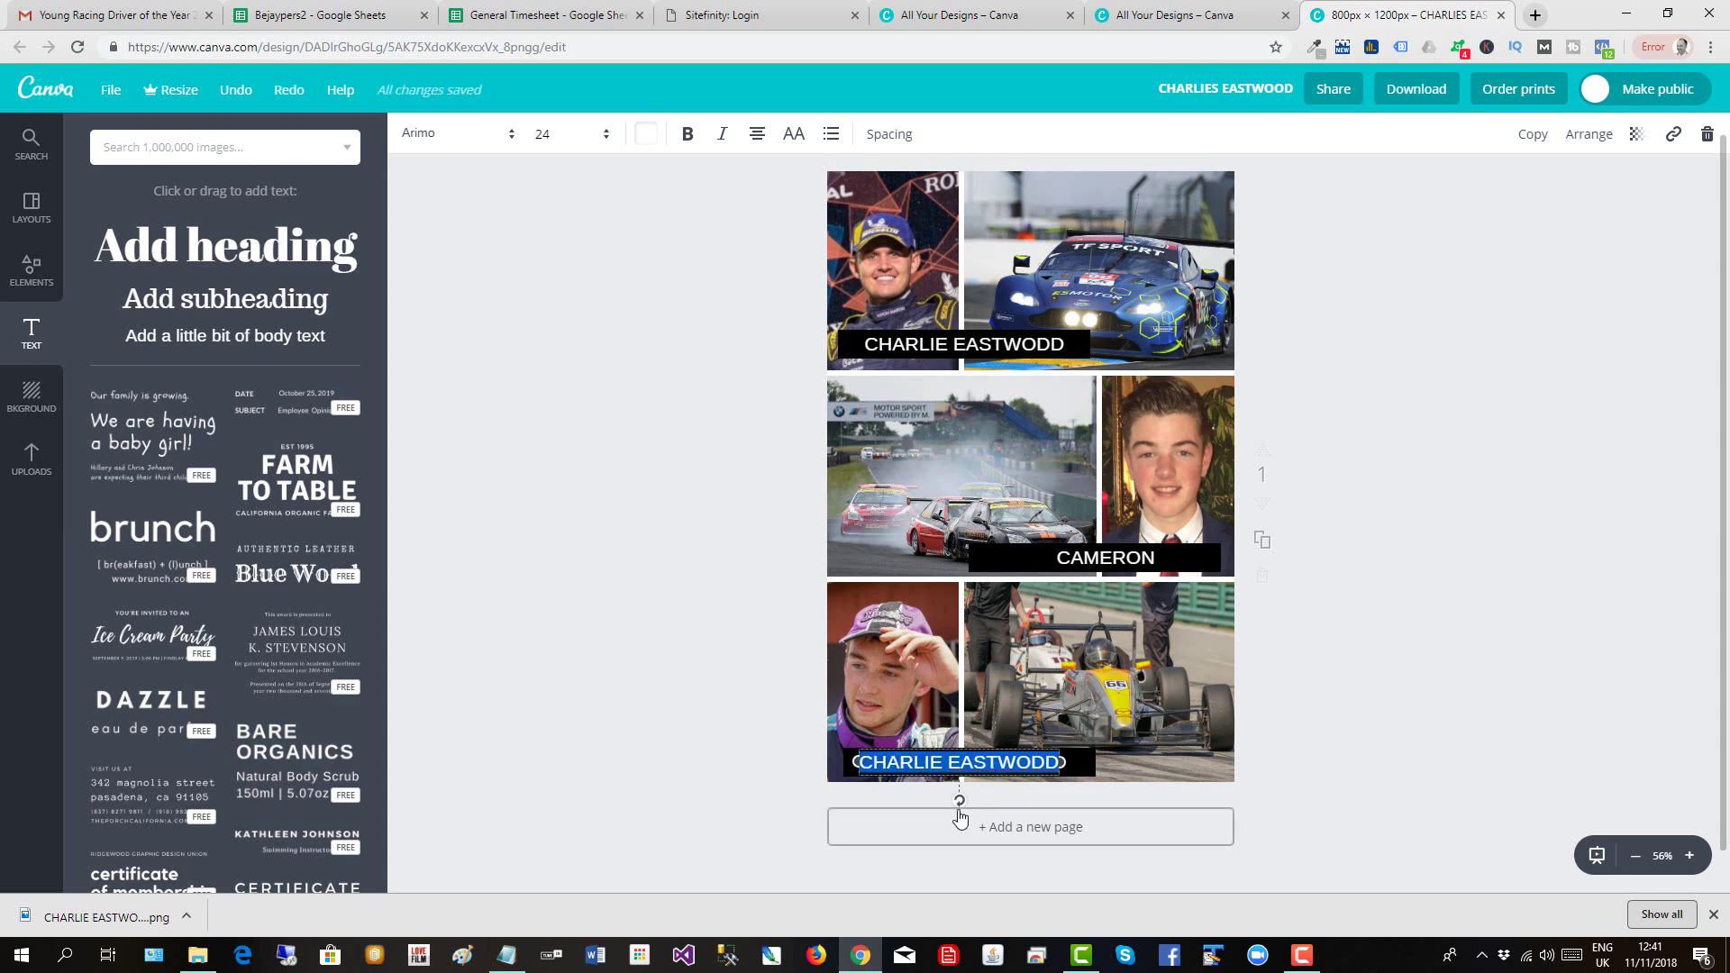
text(JAMES ROE)
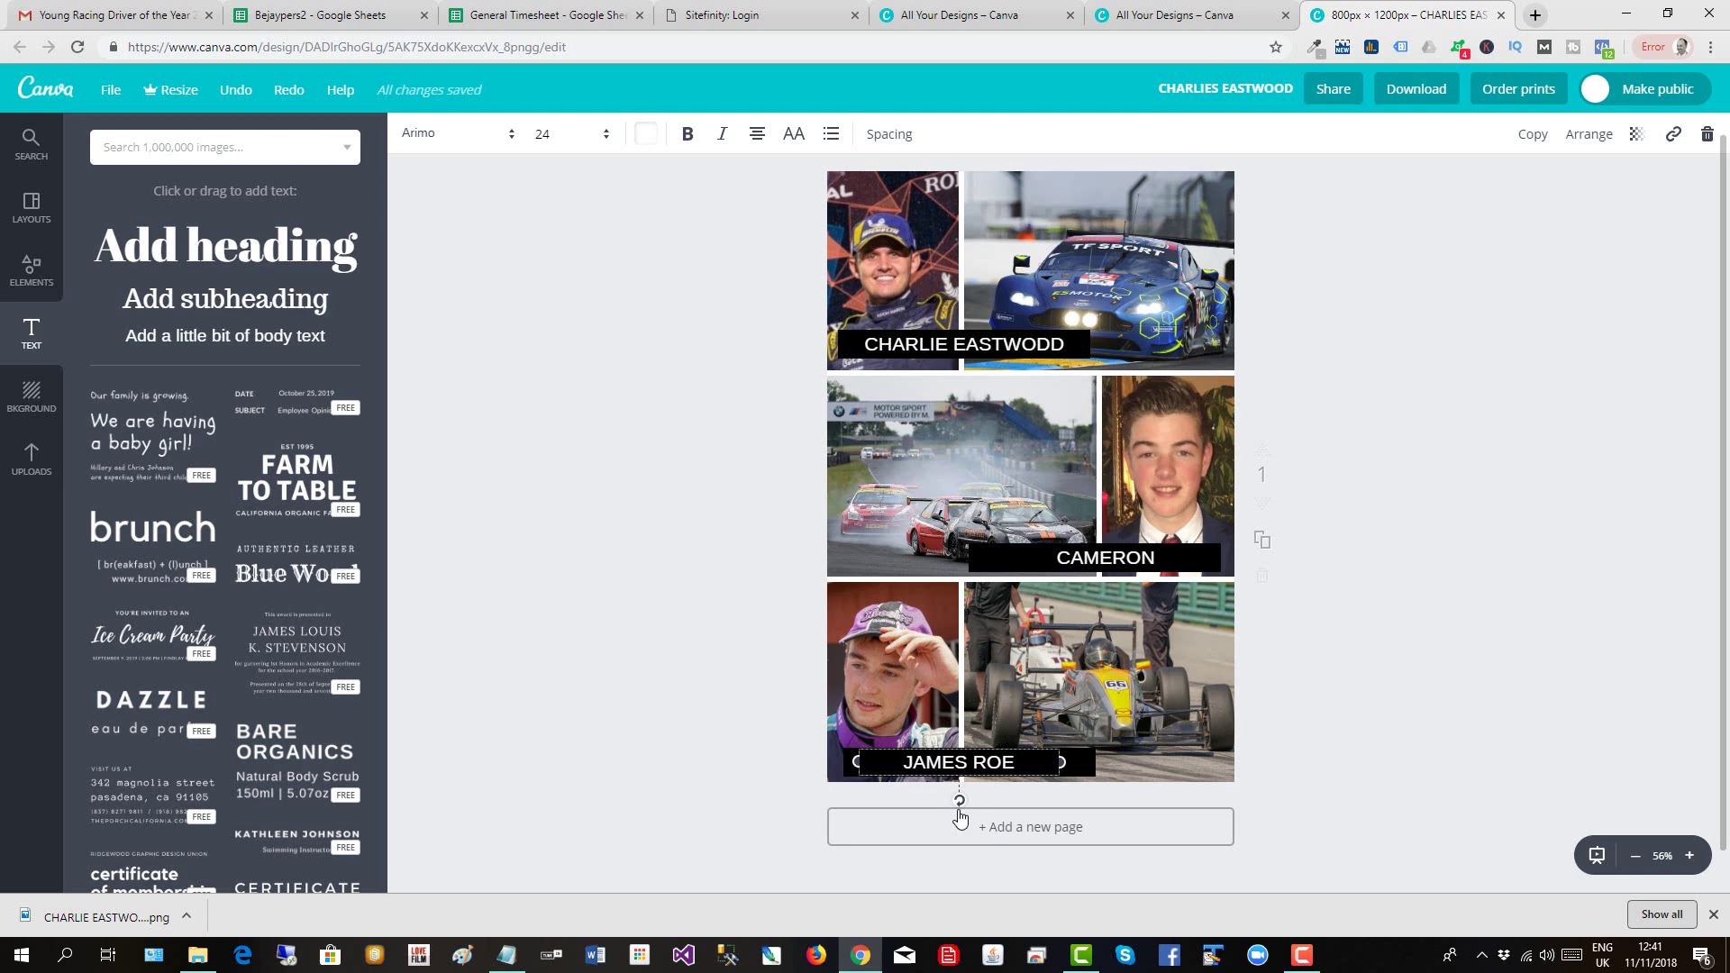
click(1578, 579)
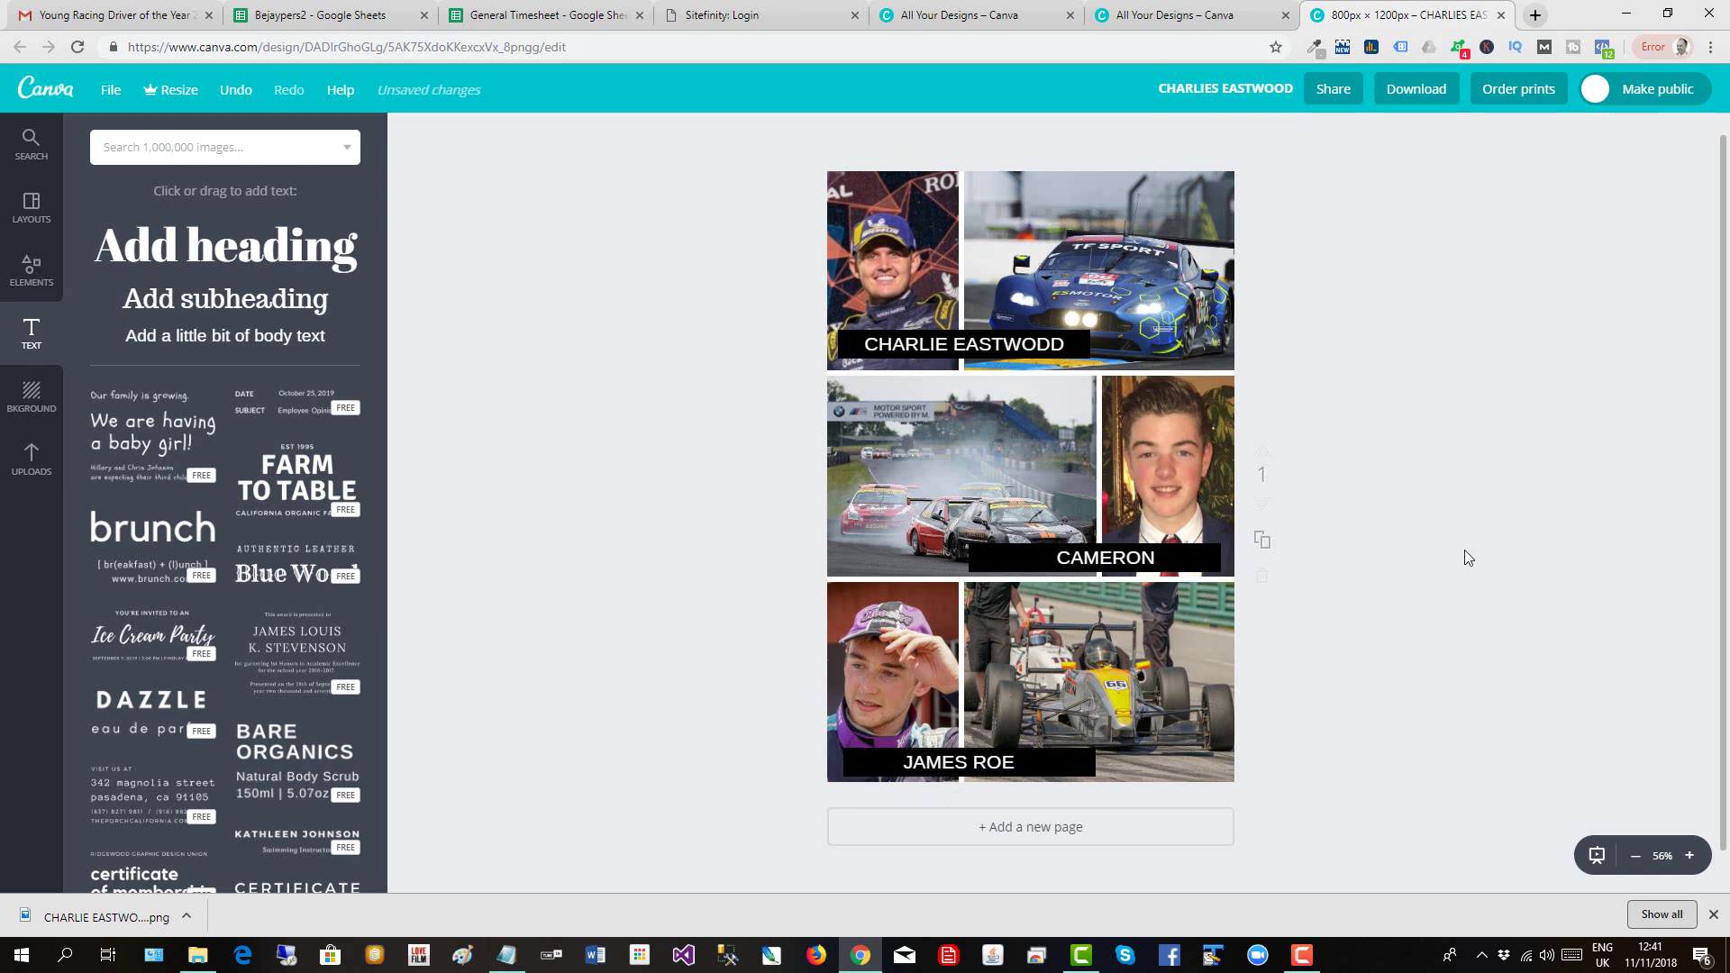